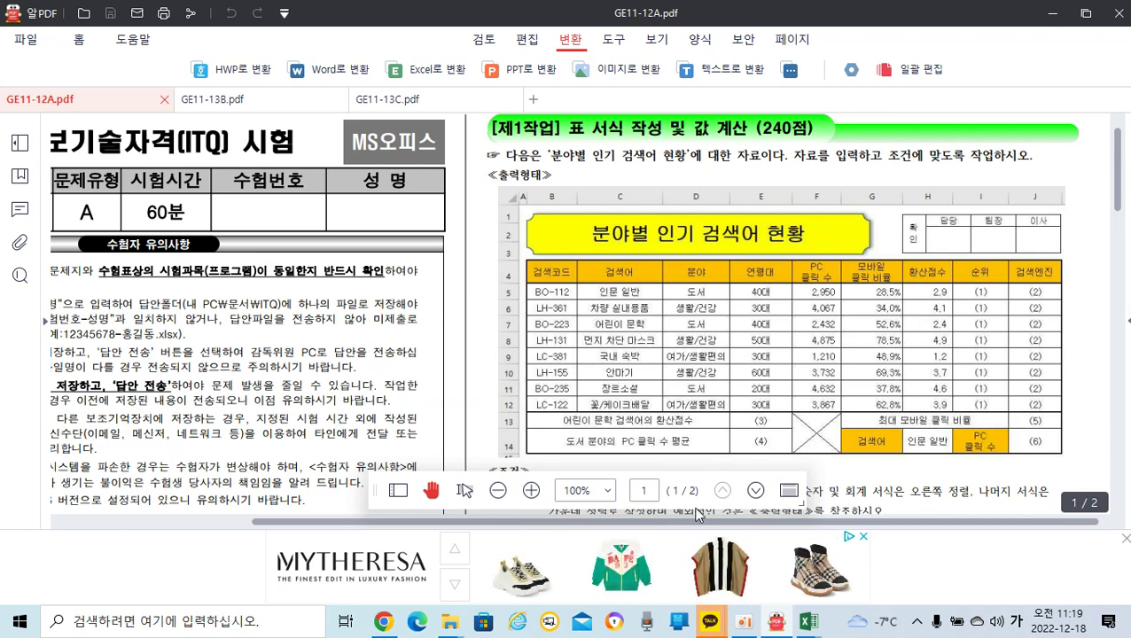
Step: Read the first task's conditions and function requirements in GE11-12A.pdf, and switch to the GE11-12A.xlsx workbook in Excel
{"action": "scroll", "coordinate": [749, 425], "scroll_direction": "down", "scroll_amount": 5}
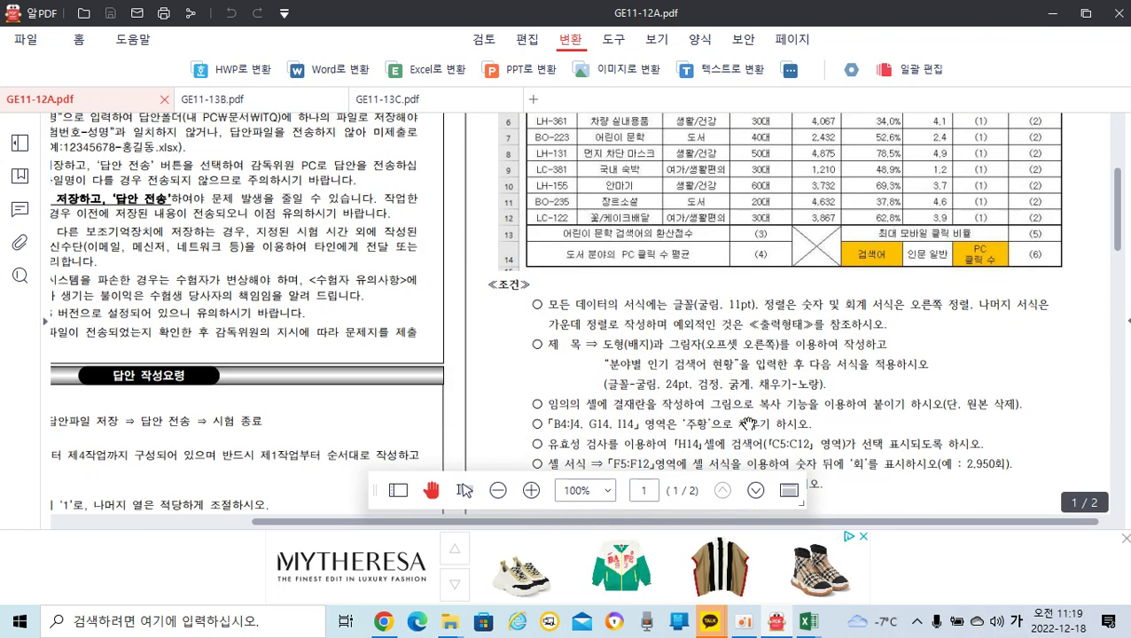
{"action": "scroll", "coordinate": [749, 425], "scroll_direction": "down", "scroll_amount": 7}
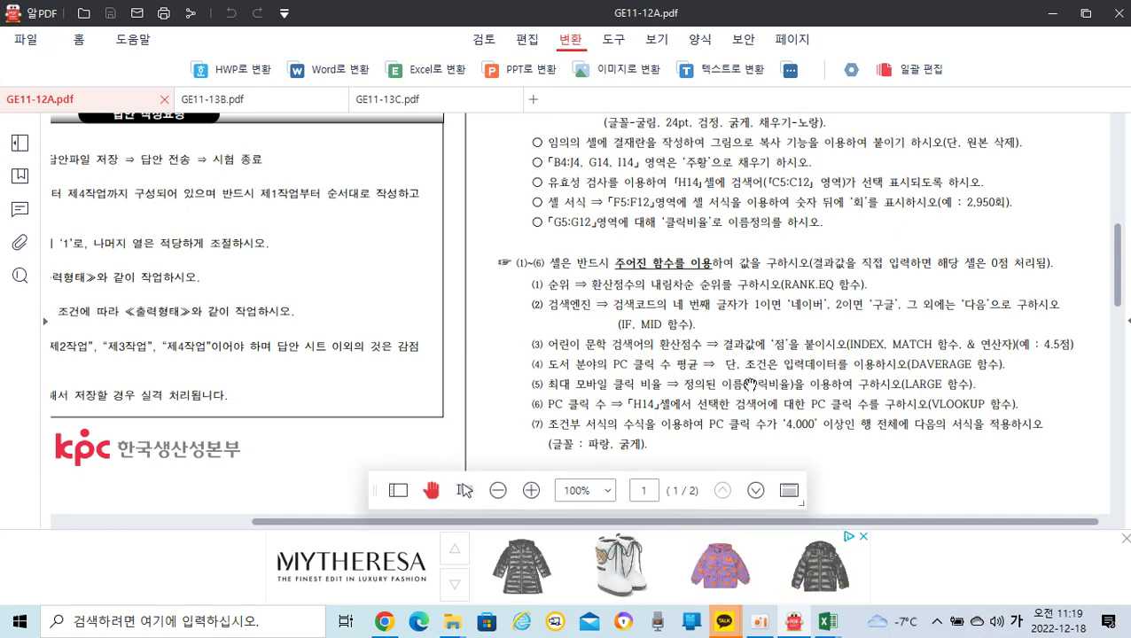
{"action": "left_click", "coordinate": [827, 622]}
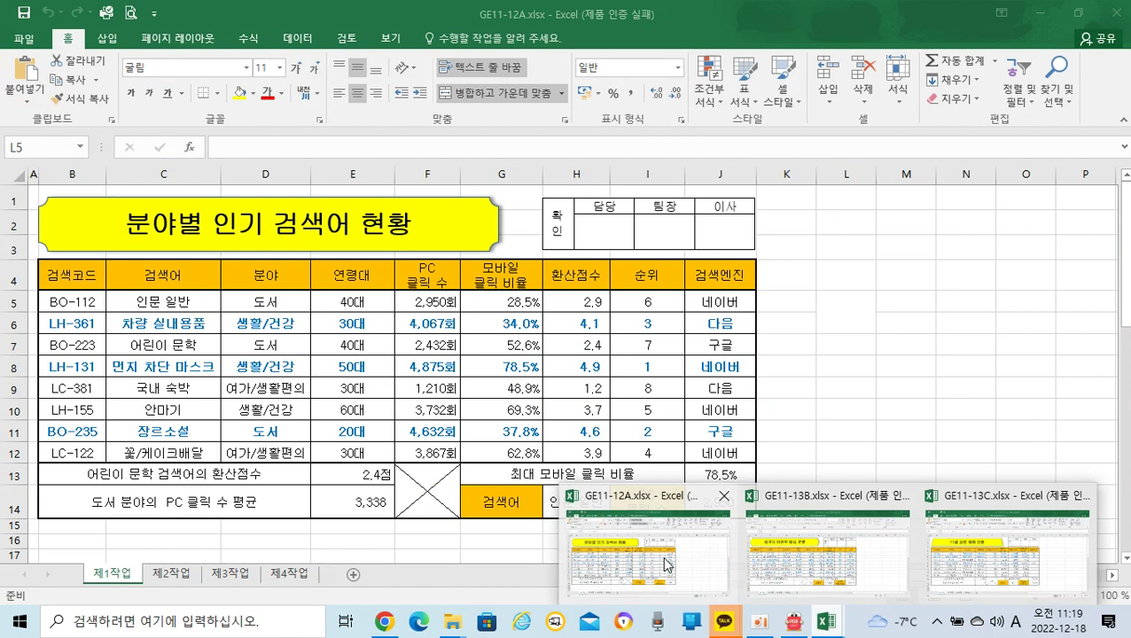
{"action": "left_click", "coordinate": [696, 483]}
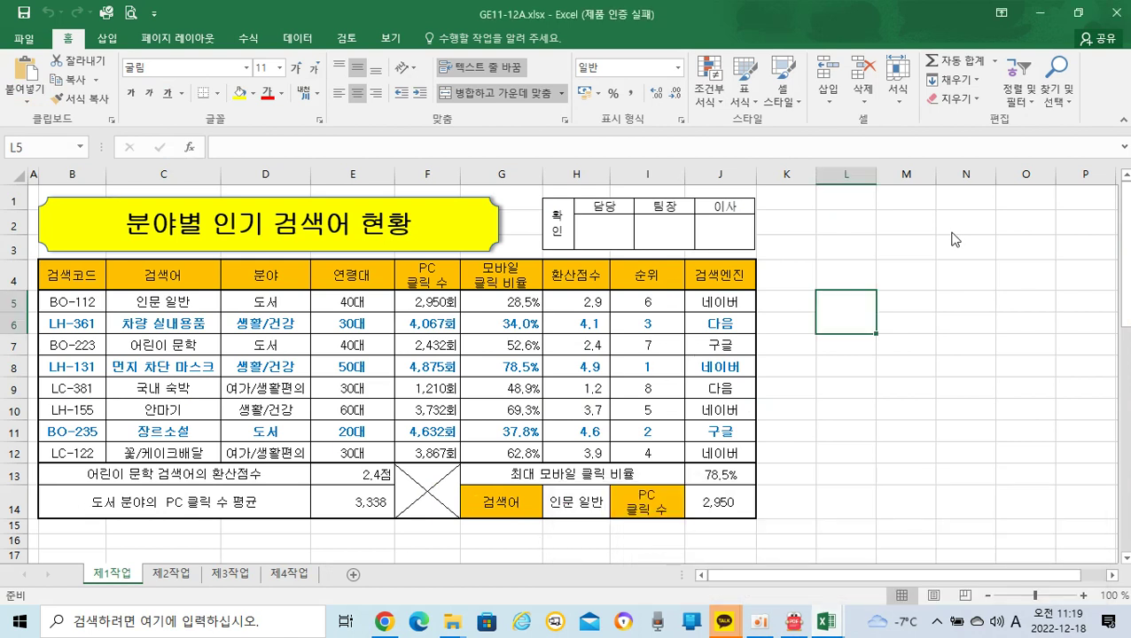
Step: Examine the function cells on the 제1작업 sheet: I5:J12, E13:E14 and J13:J14
{"action": "left_click", "coordinate": [906, 303]}
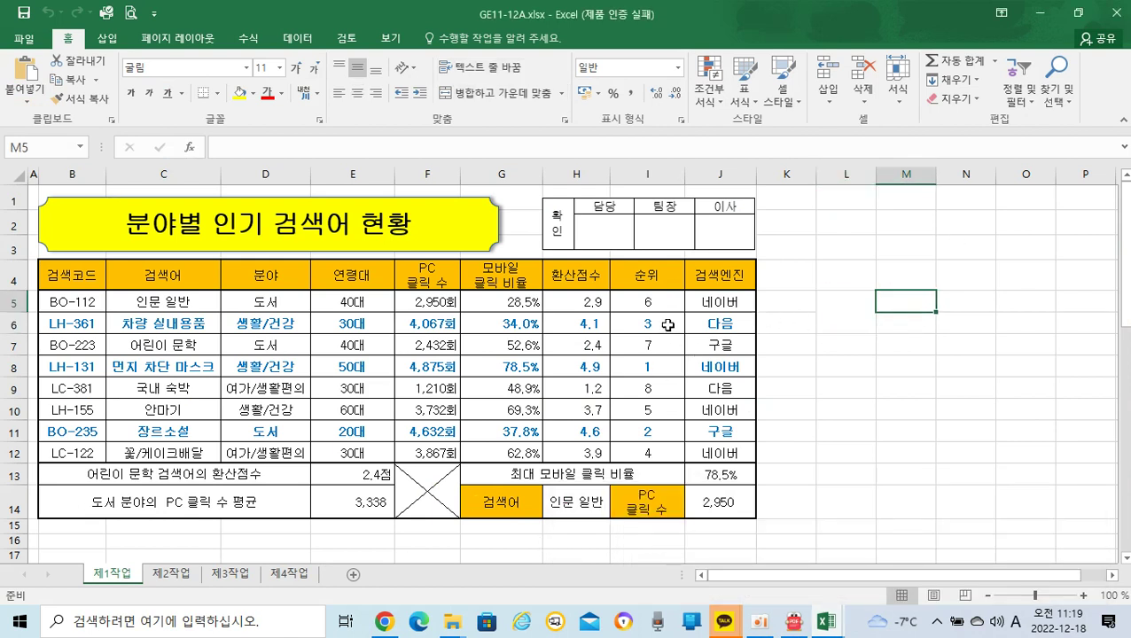
{"action": "left_click_drag", "start_coordinate": [654, 308], "coordinate": [720, 452]}
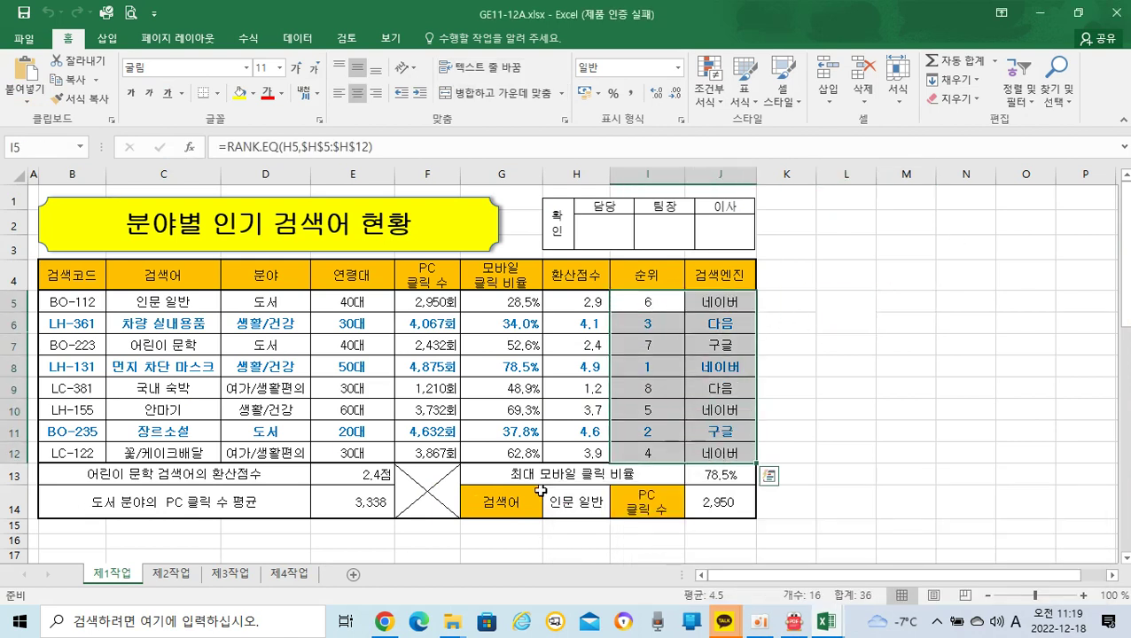
{"action": "left_click_drag", "start_coordinate": [376, 479], "coordinate": [362, 502]}
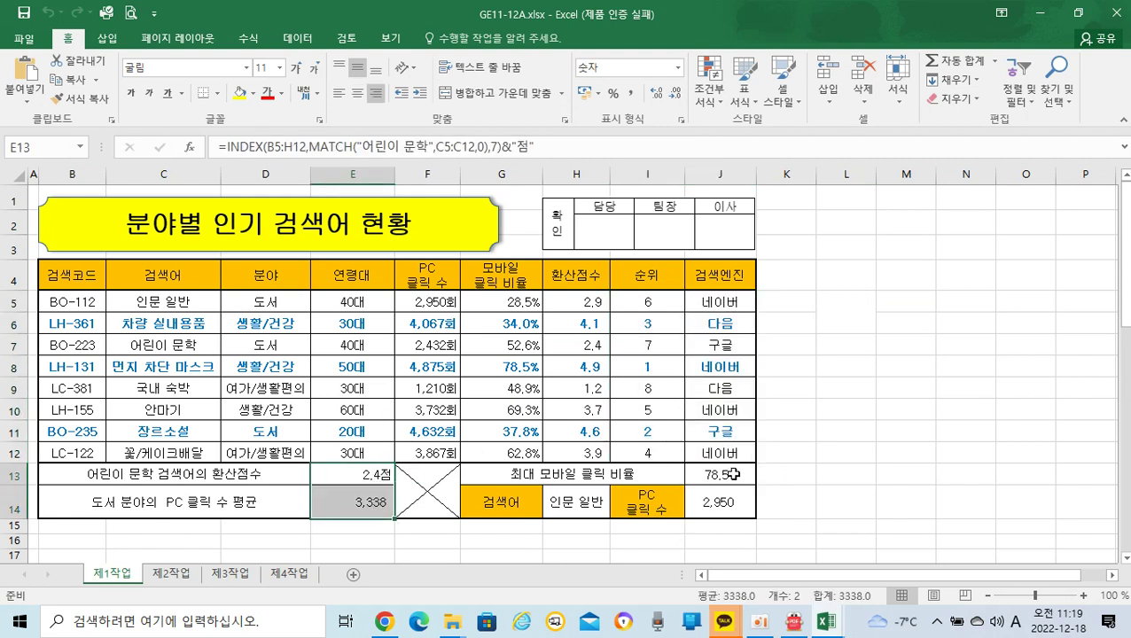
{"action": "left_click_drag", "start_coordinate": [727, 475], "coordinate": [733, 501]}
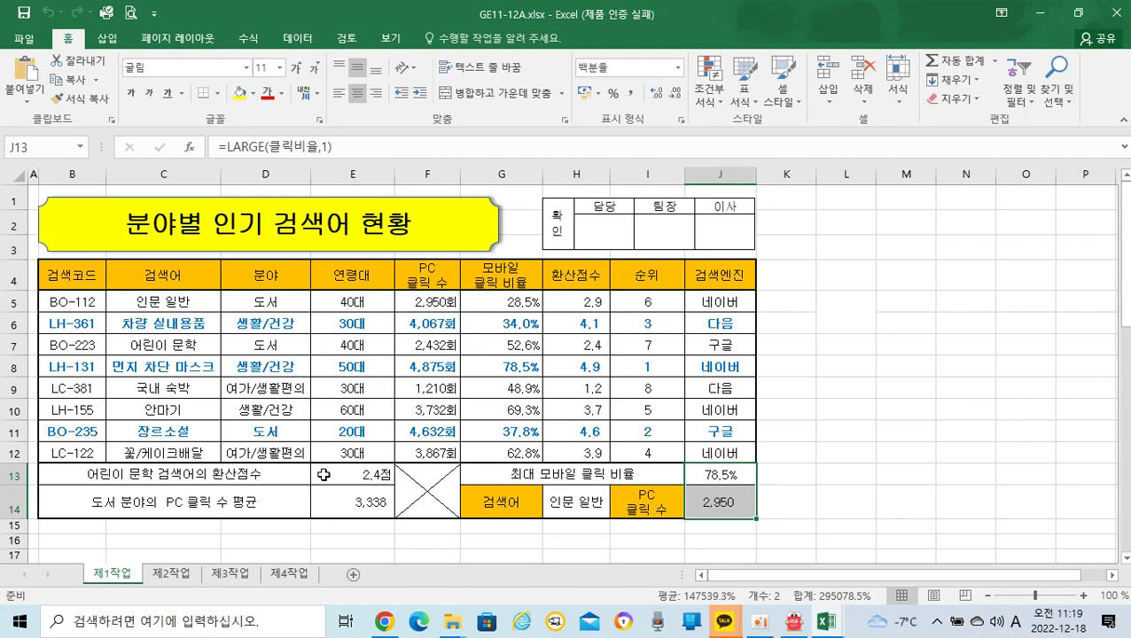
Step: Clear cell E13 and insert a MATCH function there from the 찾기/참조 영역 category
{"action": "left_click", "coordinate": [324, 475]}
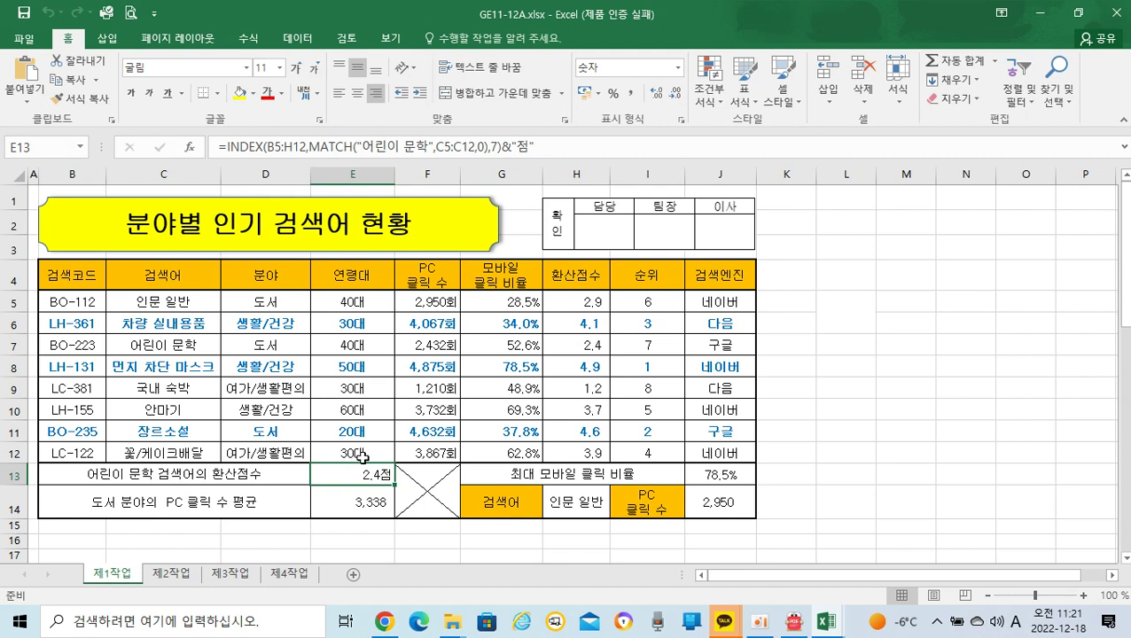
{"action": "key", "text": "Delete"}
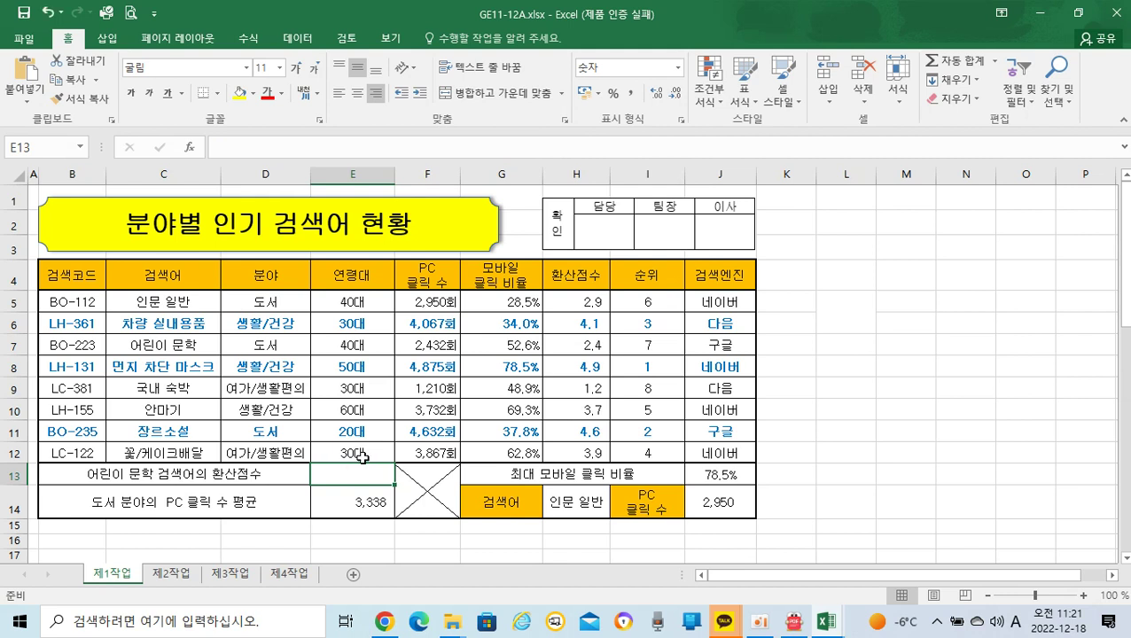
{"action": "left_click", "coordinate": [192, 151]}
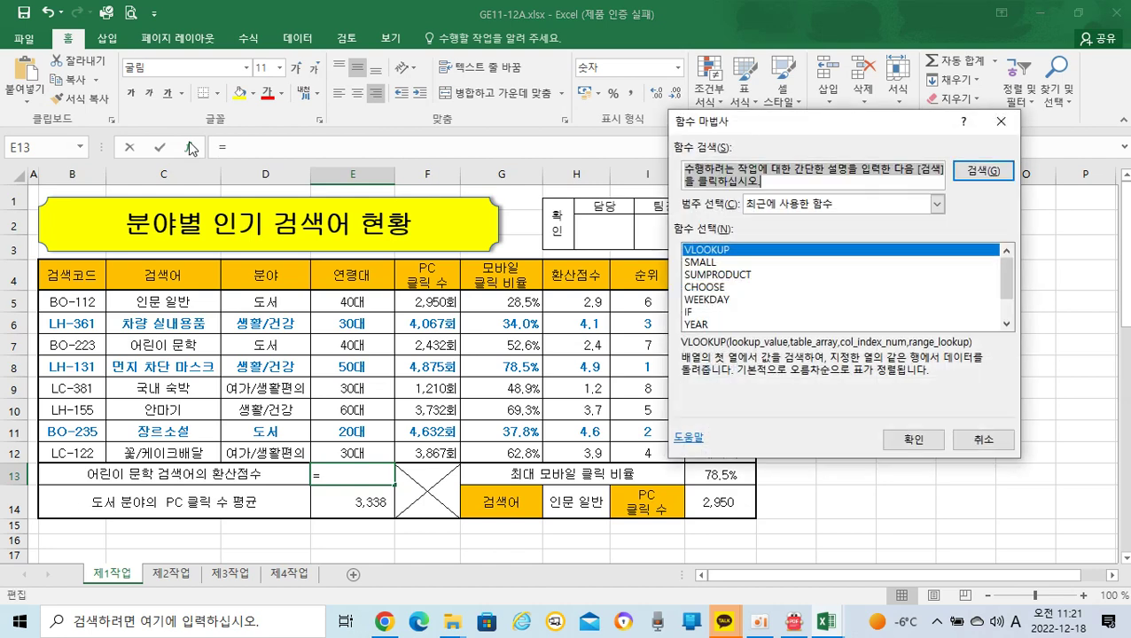
{"action": "left_click", "coordinate": [834, 207]}
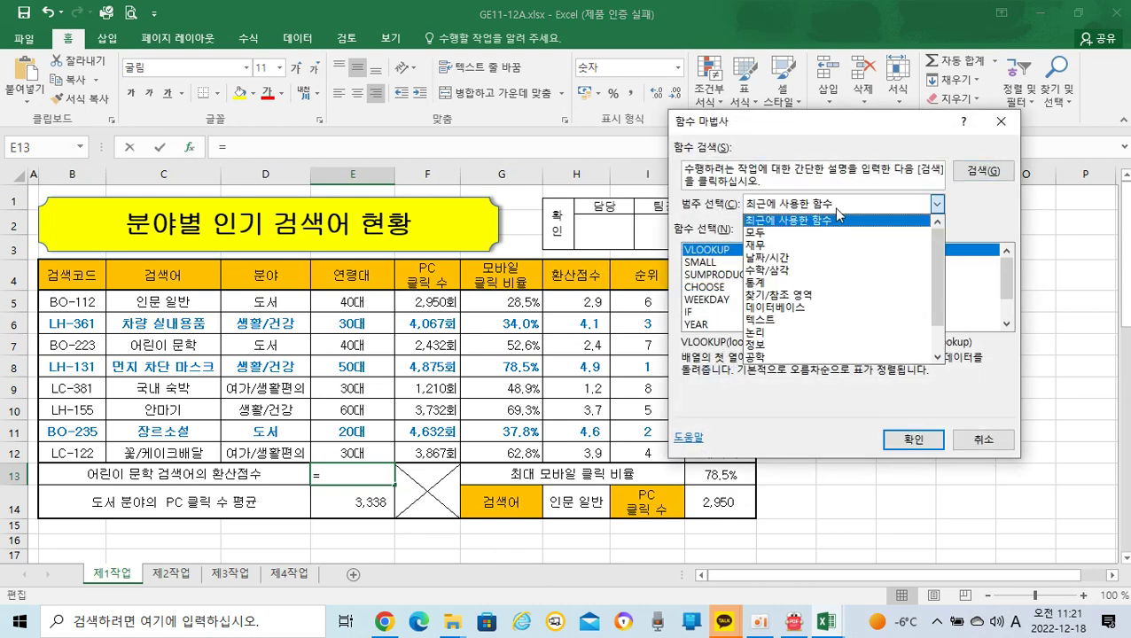
{"action": "left_click", "coordinate": [780, 294]}
{"action": "scroll", "coordinate": [758, 283], "scroll_direction": "down", "scroll_amount": 3}
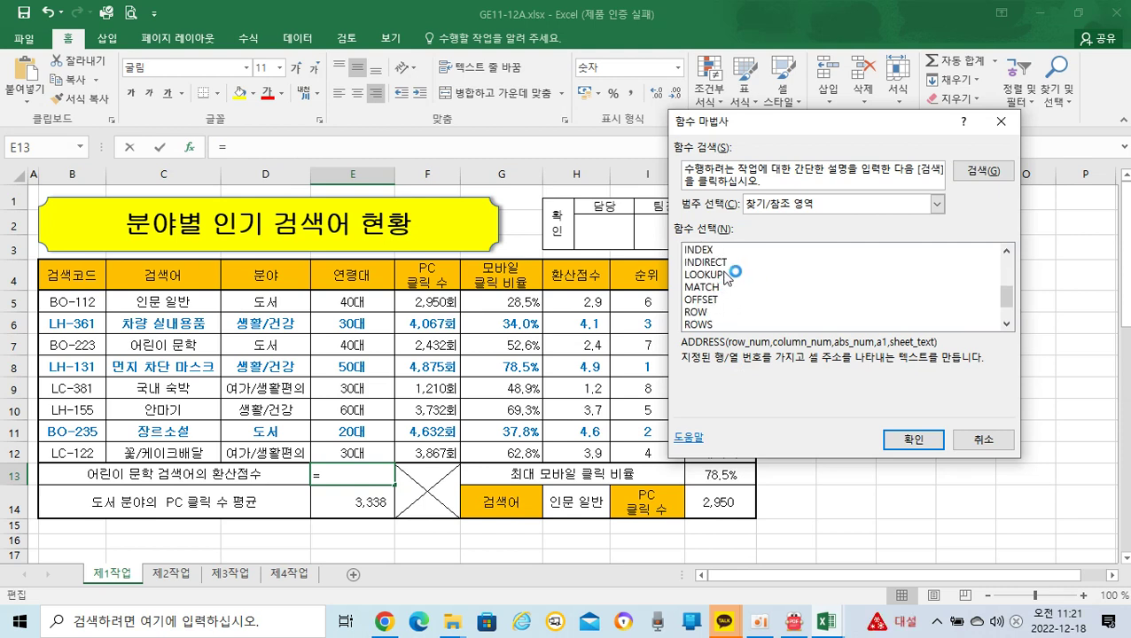
{"action": "left_click", "coordinate": [713, 289]}
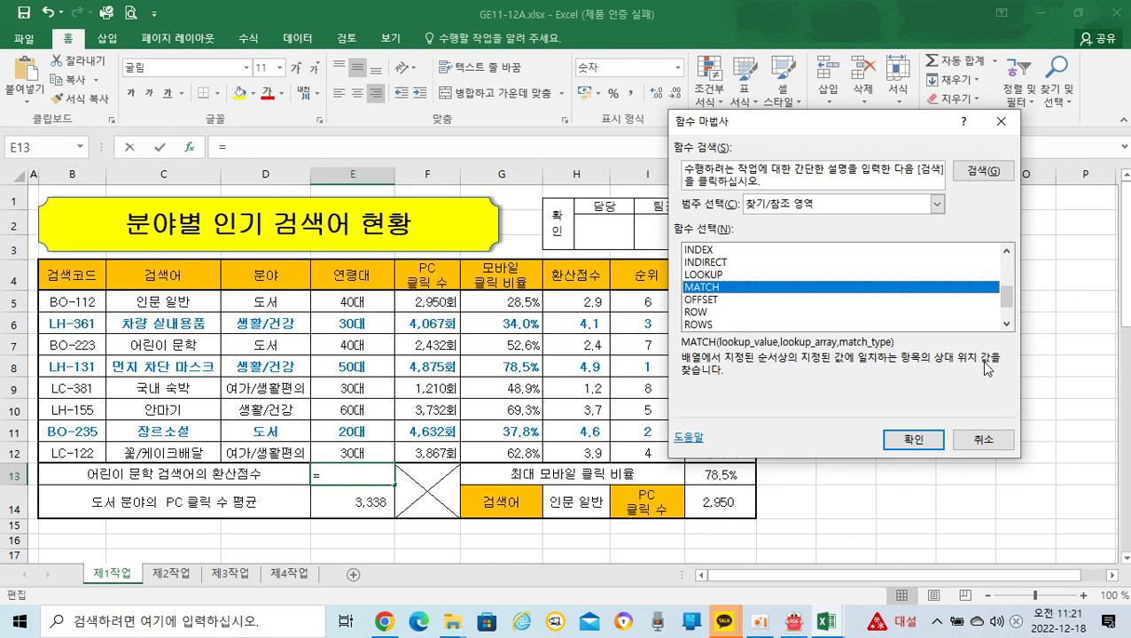
{"action": "left_click", "coordinate": [916, 443]}
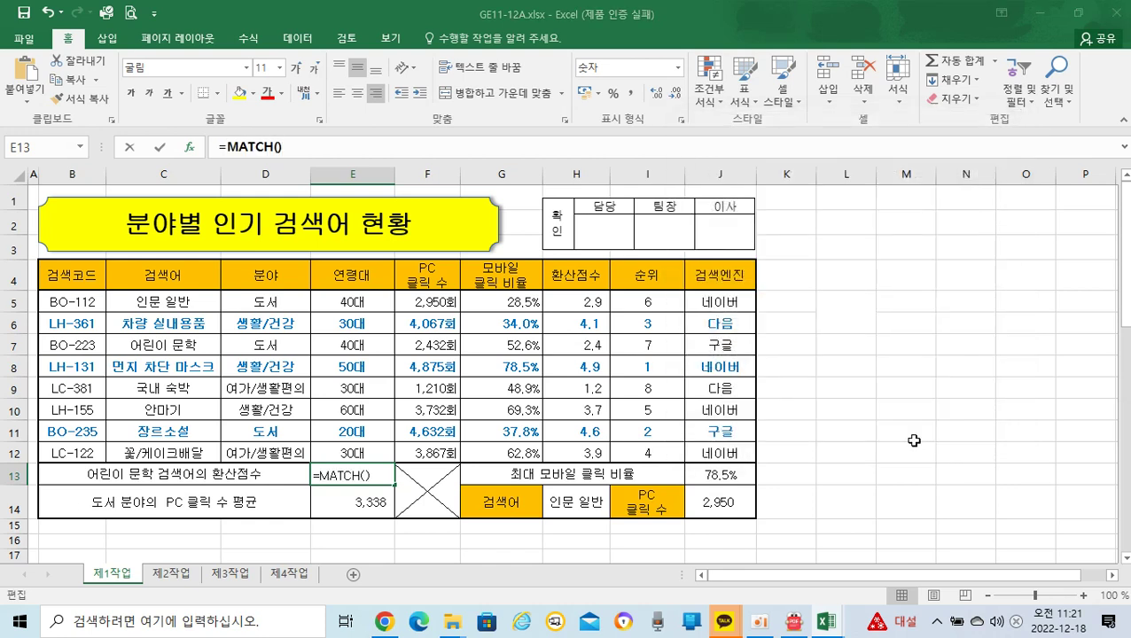
Step: Complete the MATCH function in E13 with lookup value C7, lookup array C5:C12 and match type 0
{"action": "left_click_drag", "start_coordinate": [736, 170], "coordinate": [792, 172]}
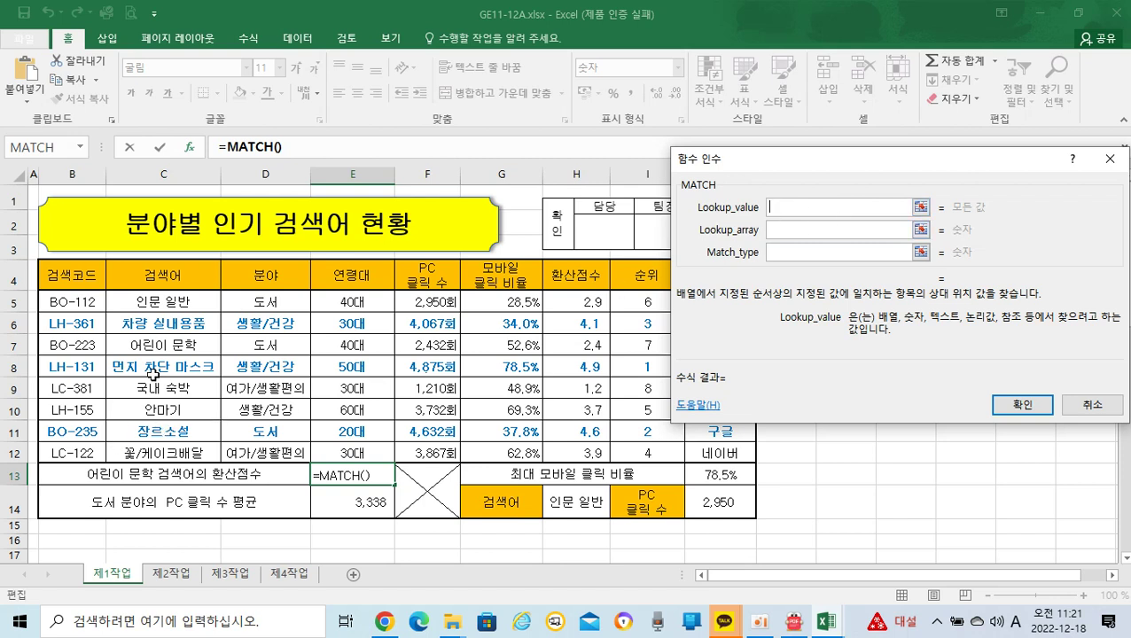
{"action": "left_click", "coordinate": [164, 346]}
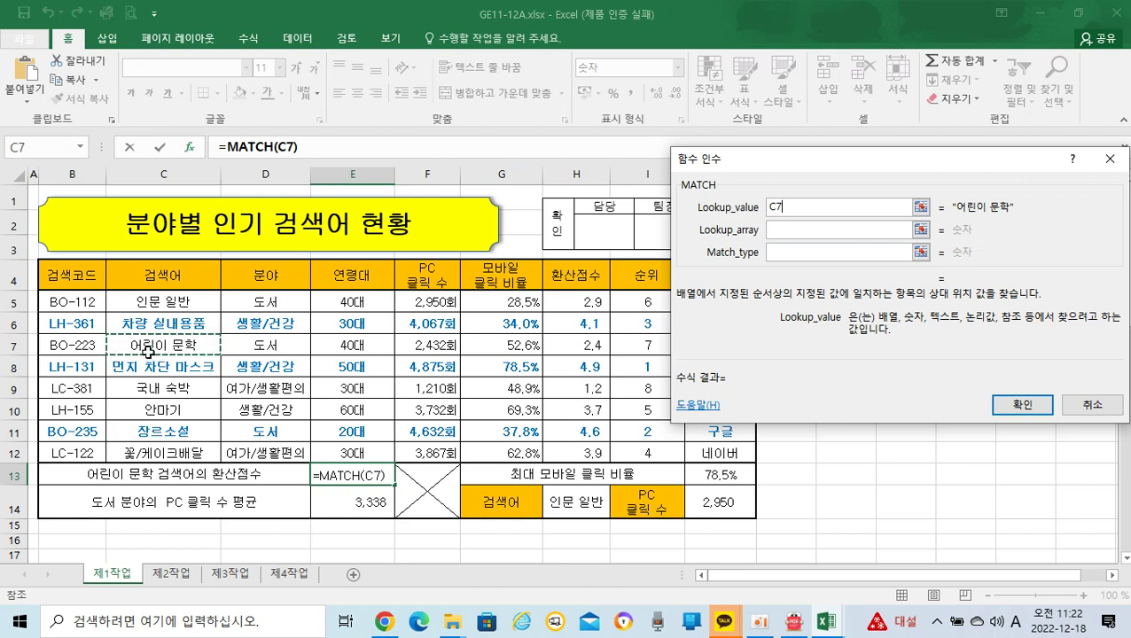
{"action": "left_click", "coordinate": [800, 230]}
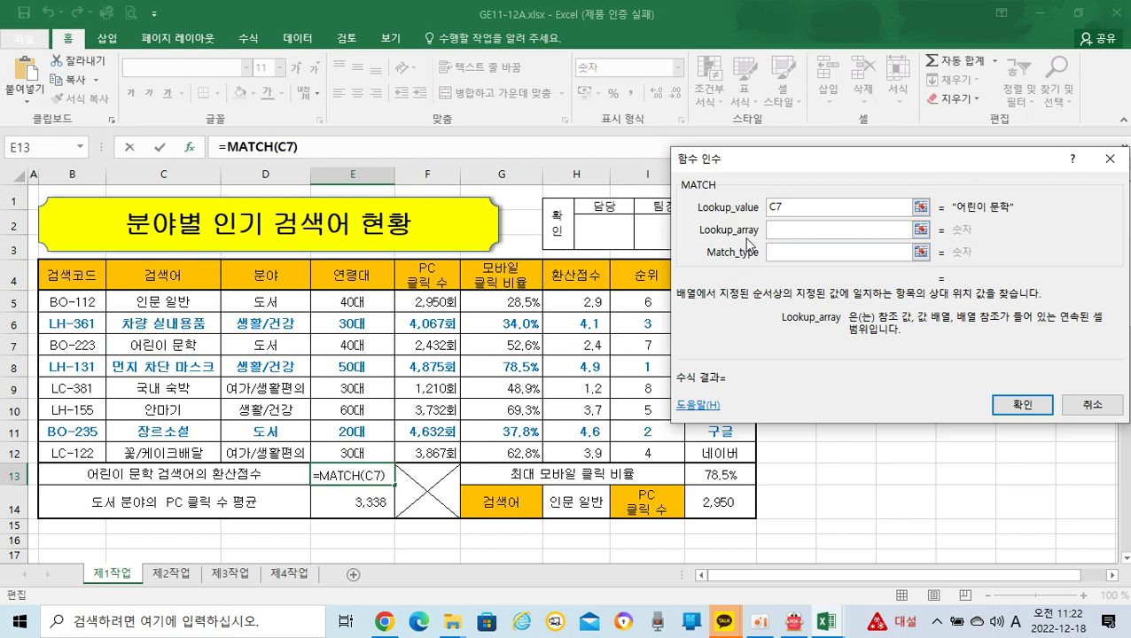
{"action": "left_click_drag", "start_coordinate": [188, 304], "coordinate": [180, 449]}
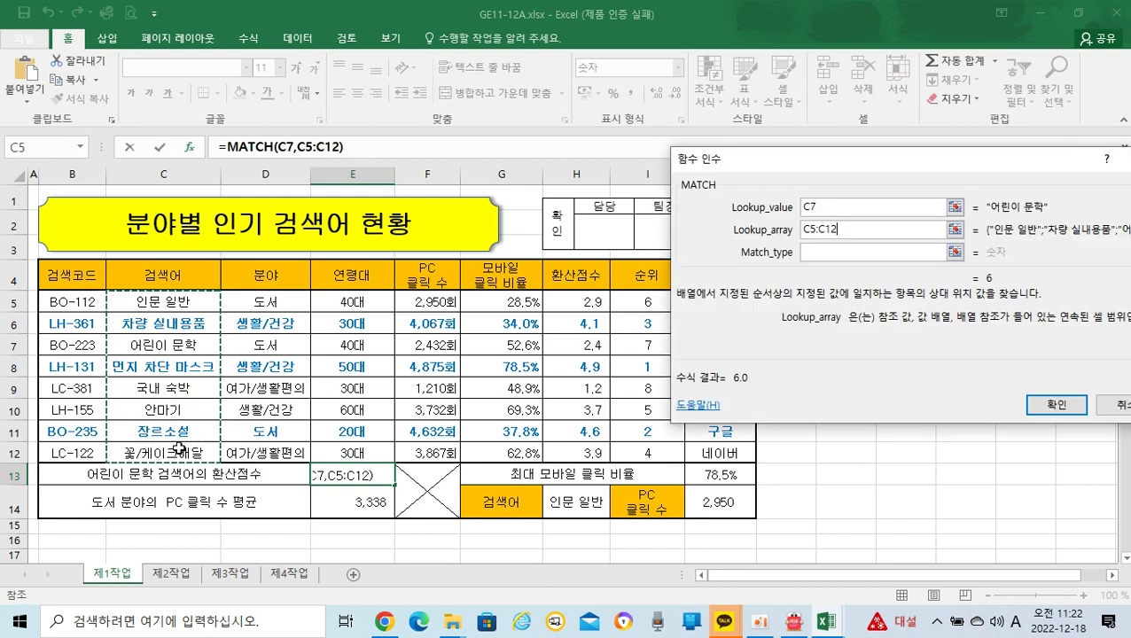
{"action": "left_click", "coordinate": [831, 253]}
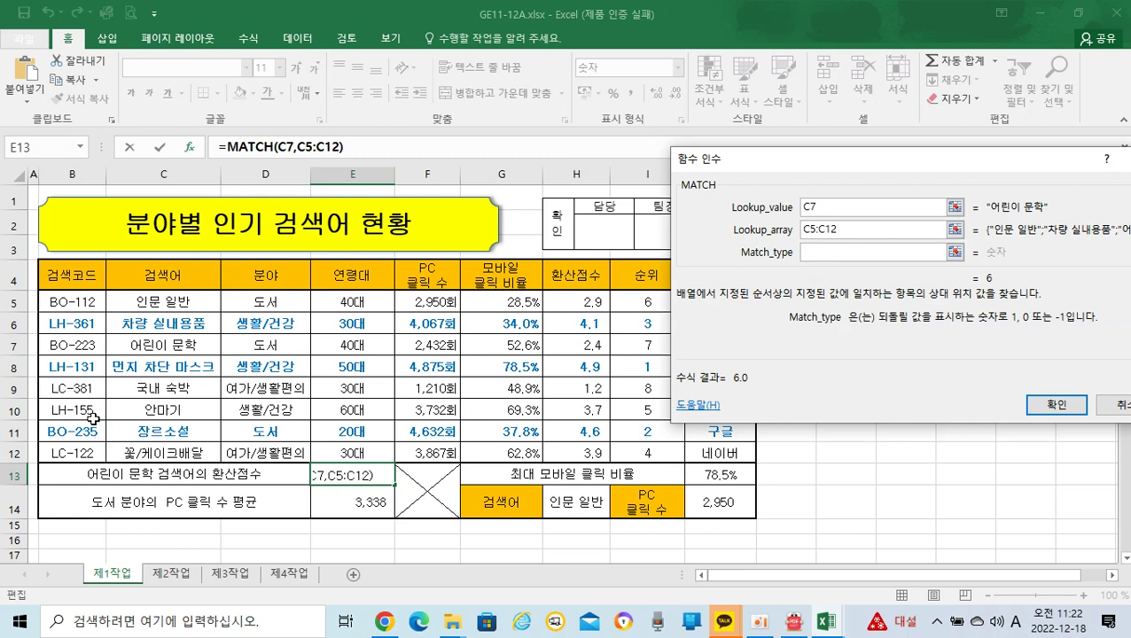
{"action": "type", "text": "0"}
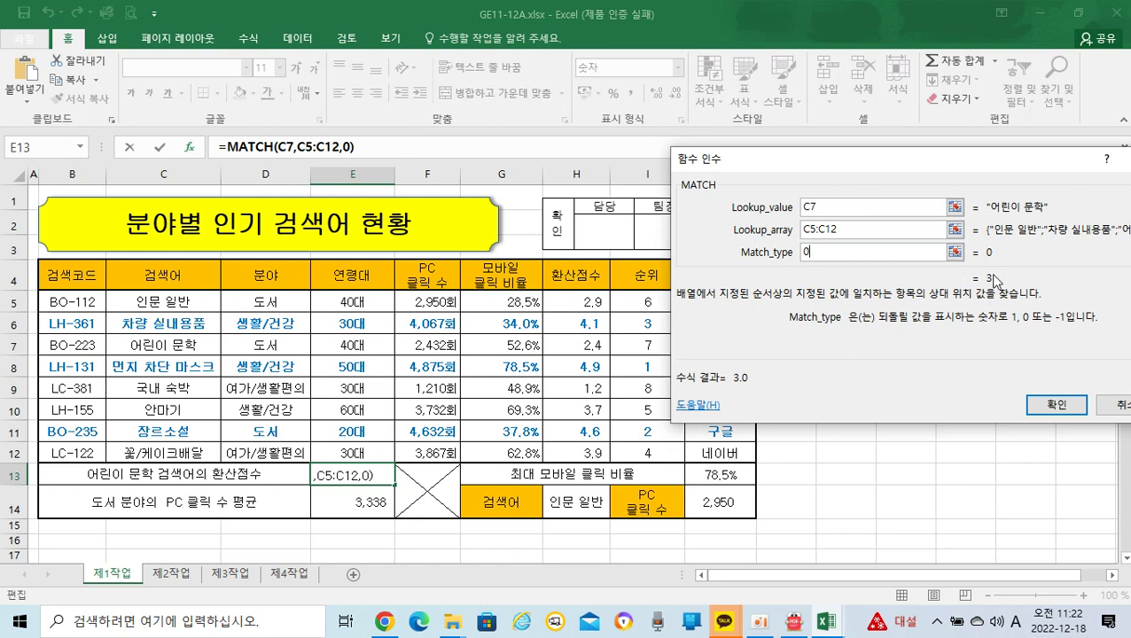
{"action": "left_click", "coordinate": [1057, 406]}
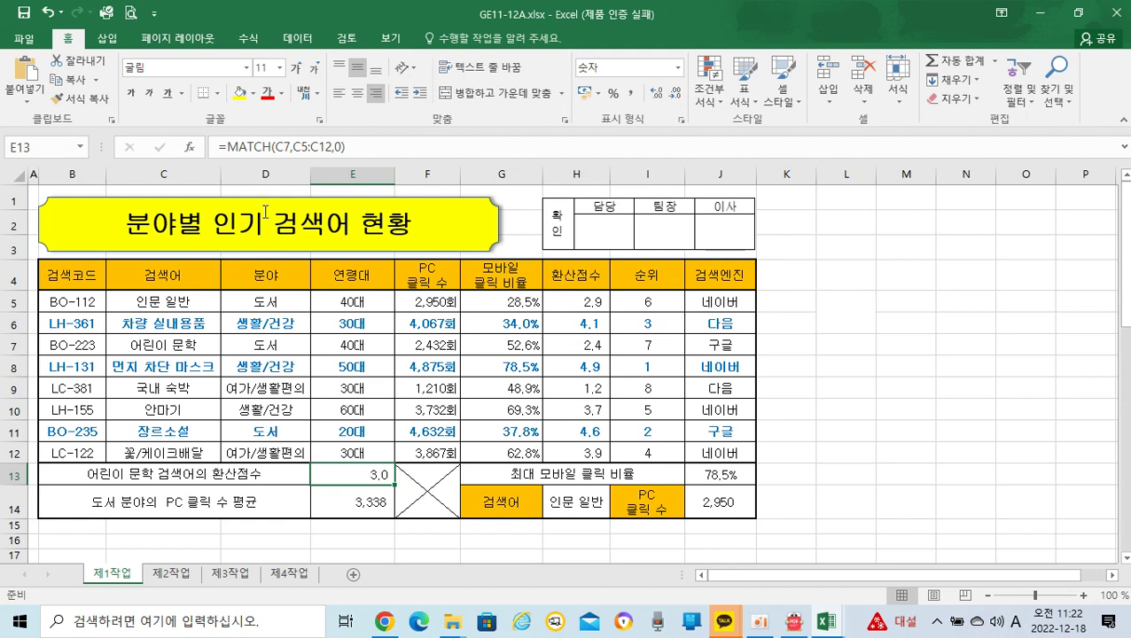
Step: Copy the MATCH expression from E13's formula and remove it, leaving only the equals sign
{"action": "left_click", "coordinate": [229, 146]}
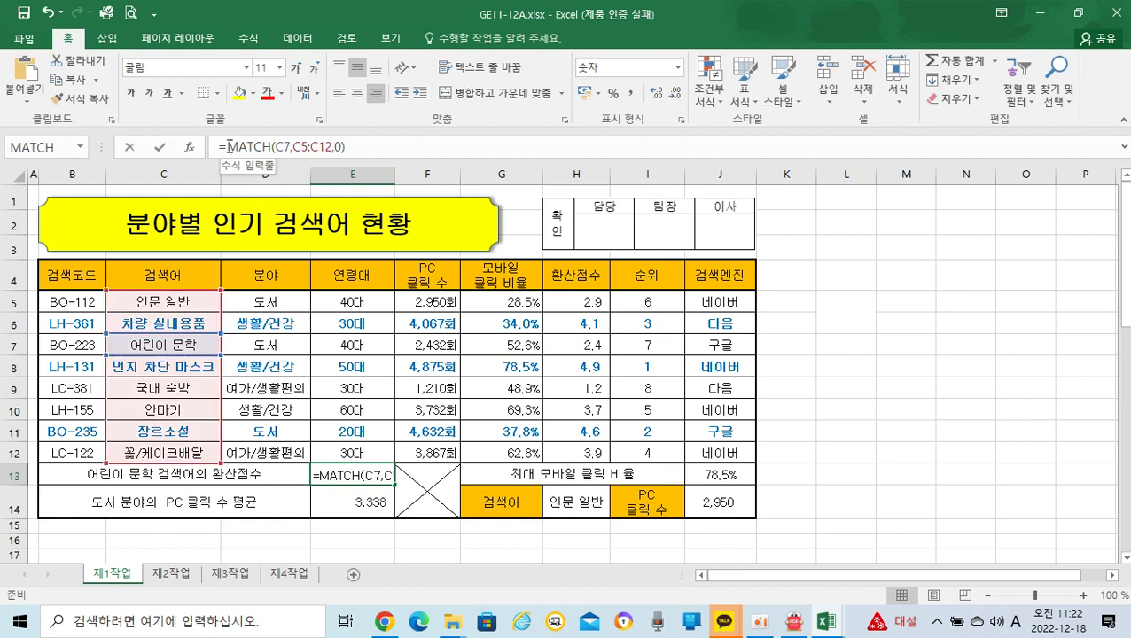
{"action": "left_click_drag", "start_coordinate": [229, 146], "coordinate": [359, 148]}
{"action": "key", "text": "ctrl+c"}
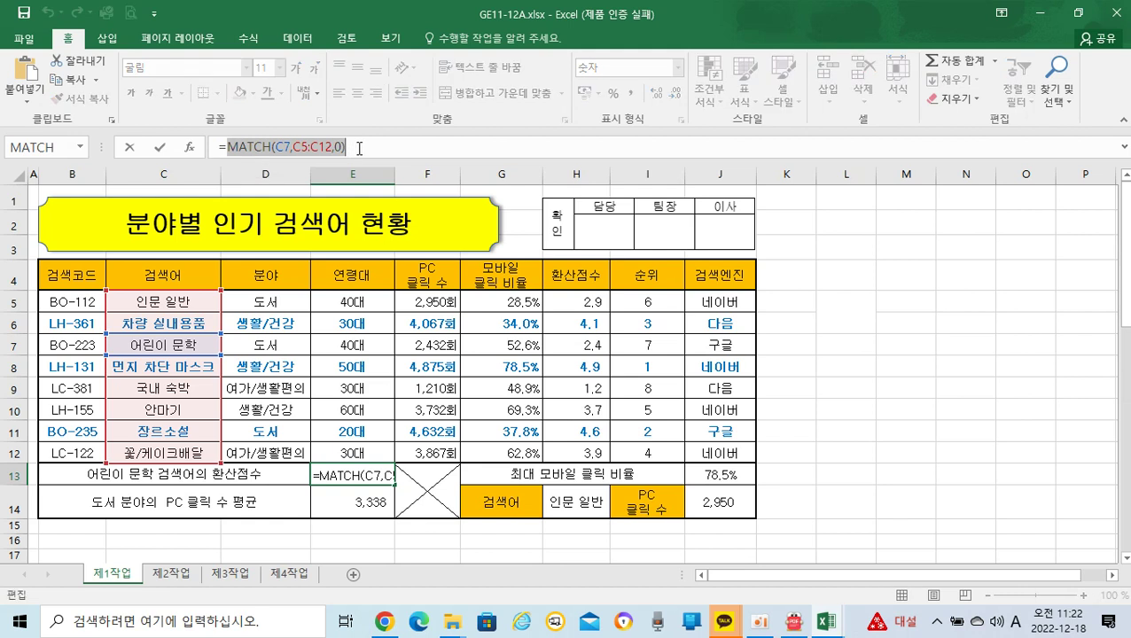
{"action": "key", "text": "Delete"}
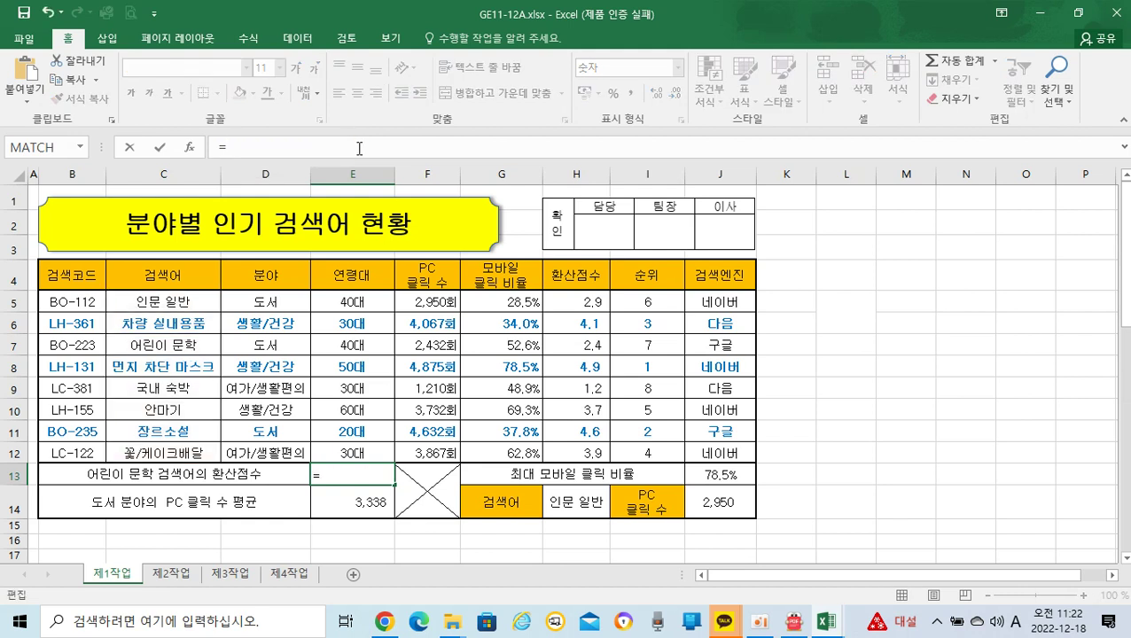
Step: Insert an INDEX function in E13 using the array,row_num,column_num argument form
{"action": "left_click", "coordinate": [191, 147]}
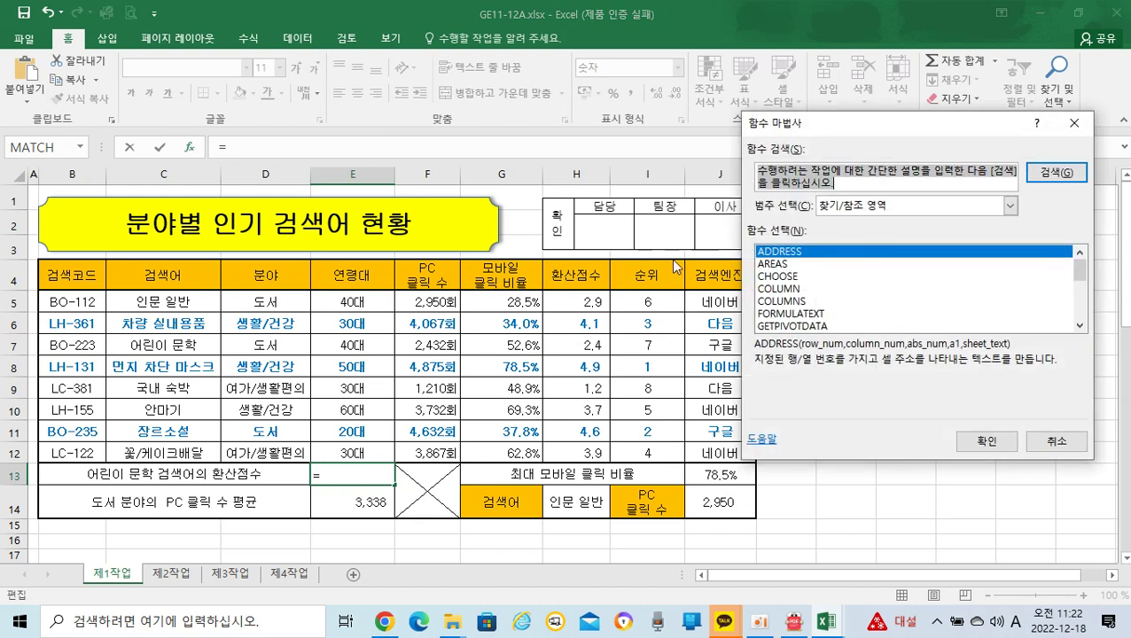
{"action": "scroll", "coordinate": [857, 275], "scroll_direction": "down", "scroll_amount": 1}
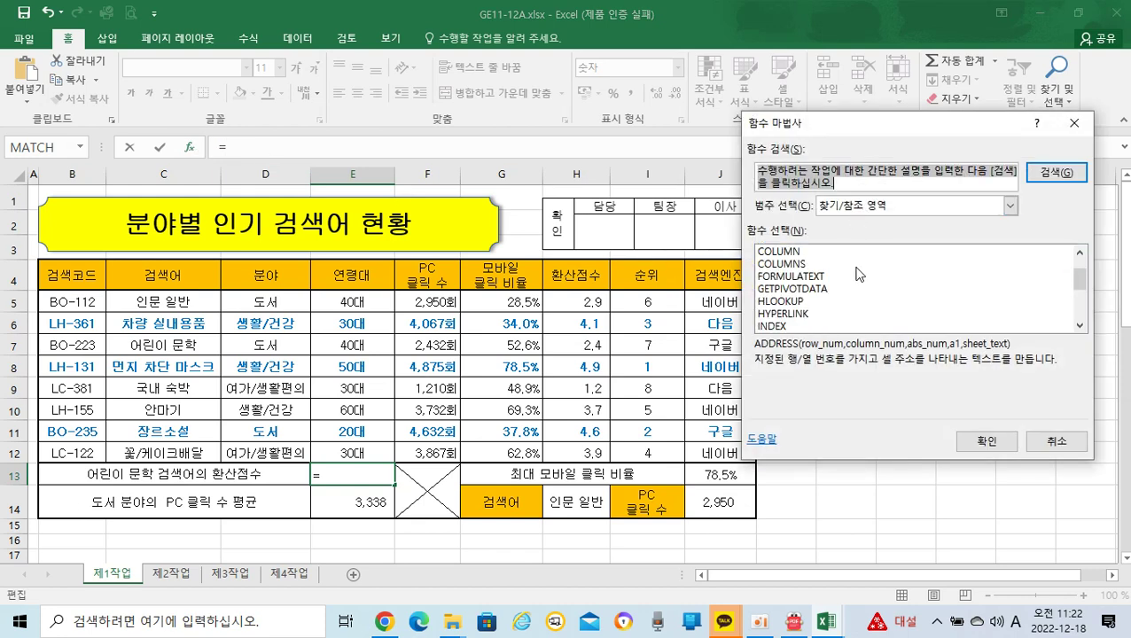
{"action": "left_click", "coordinate": [787, 327]}
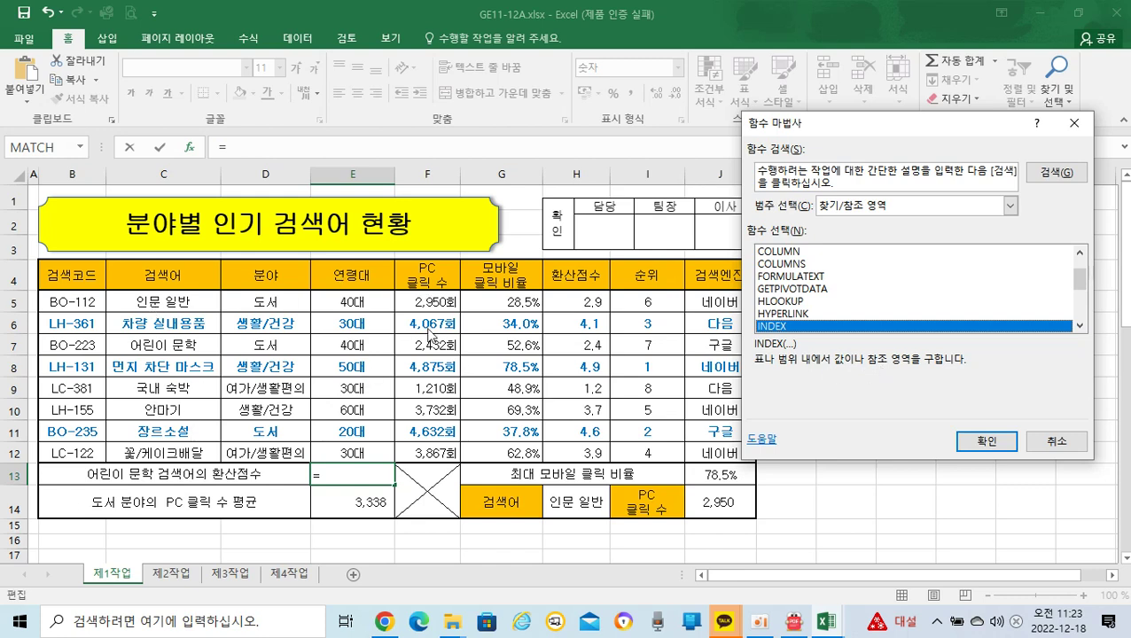
{"action": "left_click", "coordinate": [971, 446]}
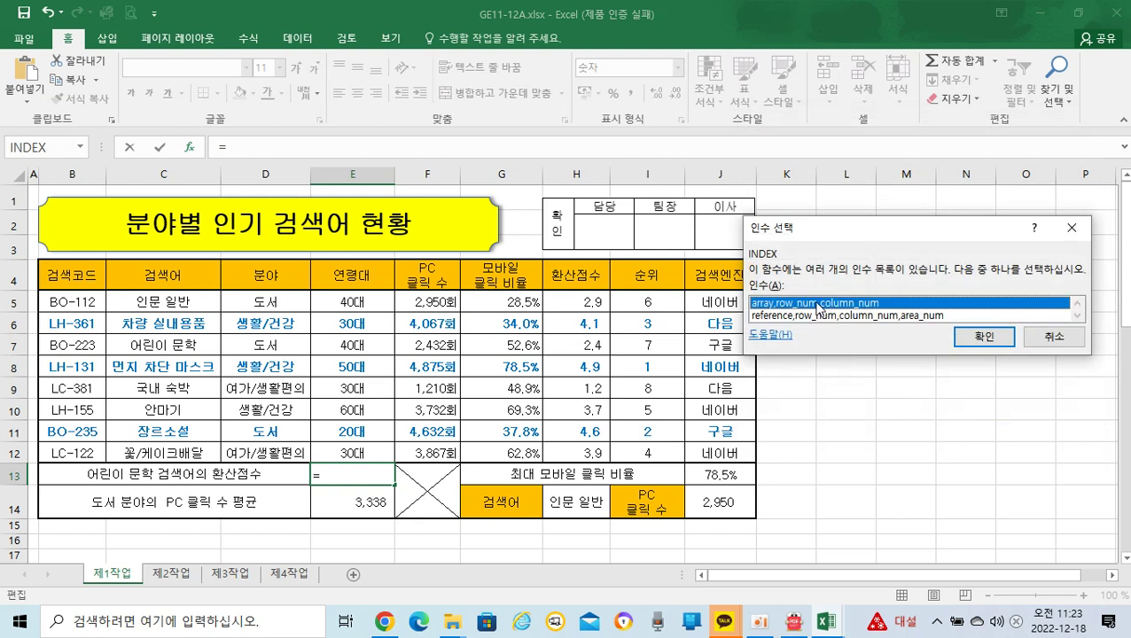
{"action": "left_click", "coordinate": [978, 339]}
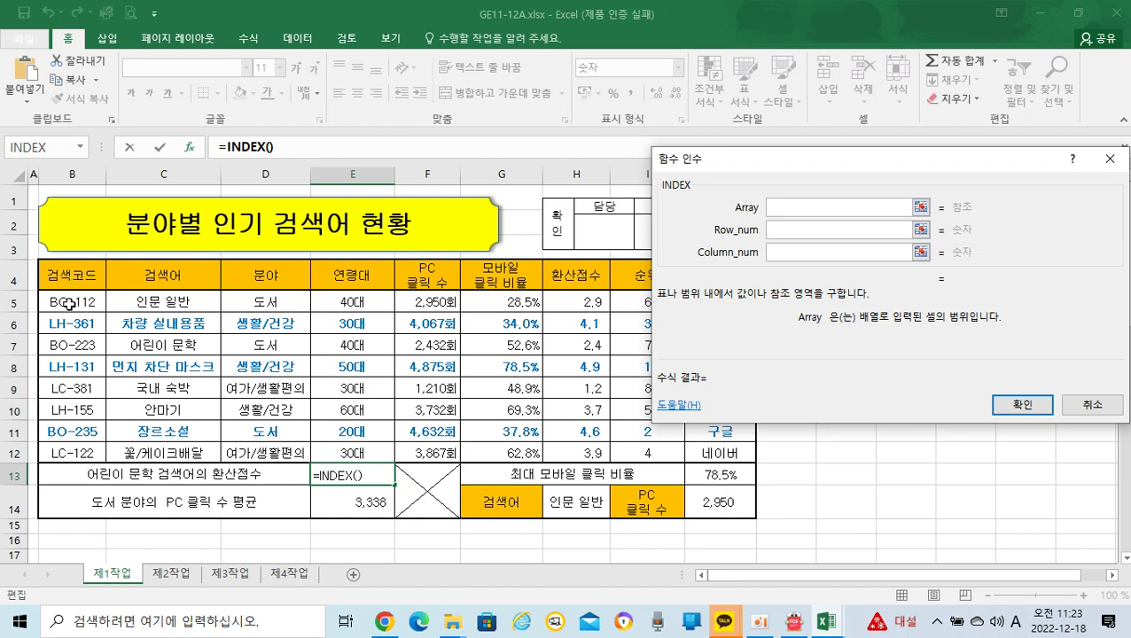
Step: Complete the INDEX function in E13 with array B5:H12, the copied MATCH expression as row number and column number 7
{"action": "left_click_drag", "start_coordinate": [59, 302], "coordinate": [556, 452]}
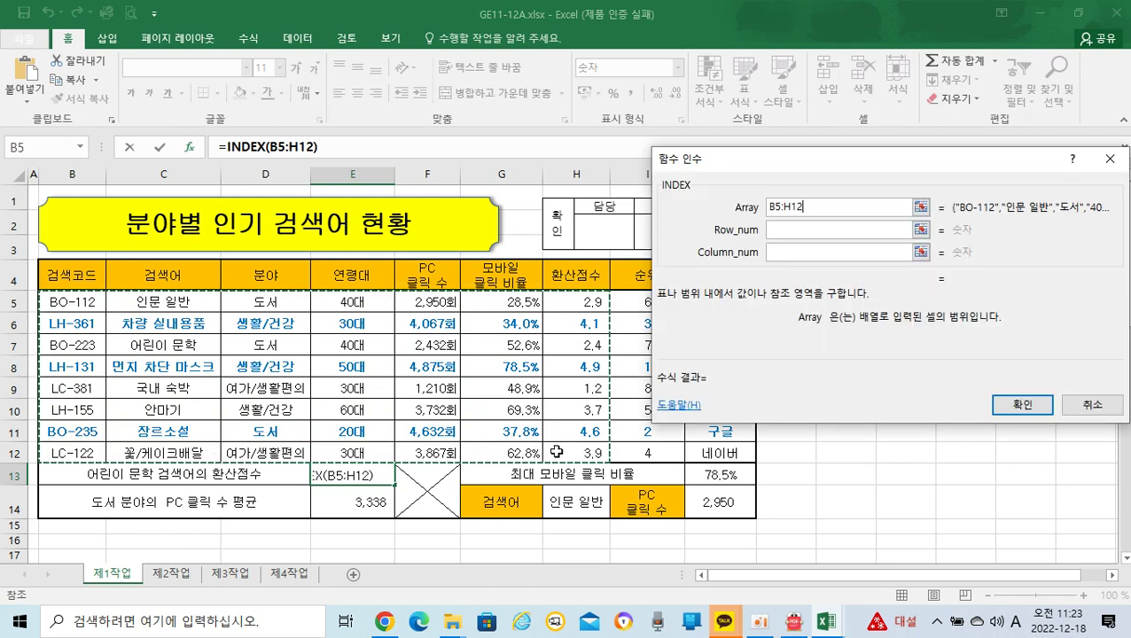
{"action": "left_click", "coordinate": [776, 234]}
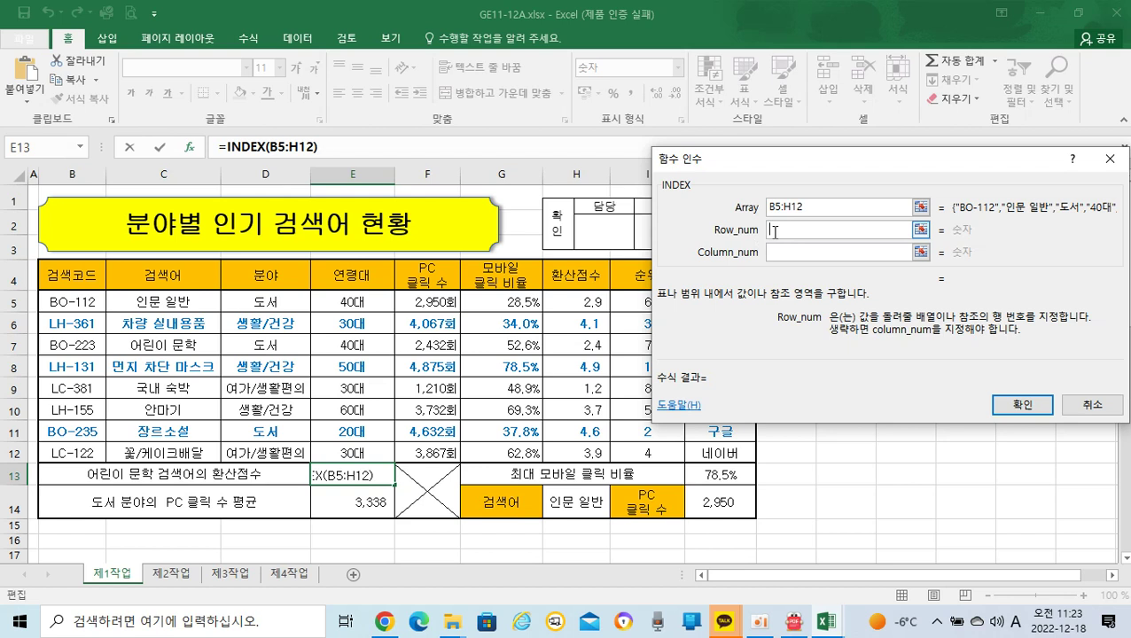
{"action": "key", "text": "ctrl+v"}
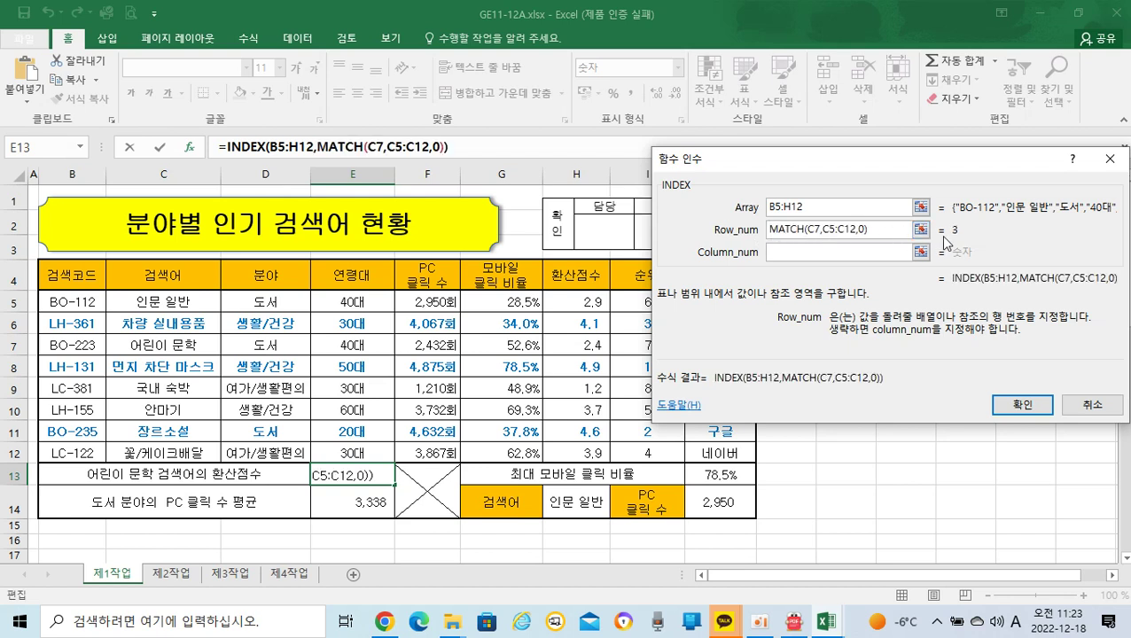
{"action": "left_click", "coordinate": [797, 253]}
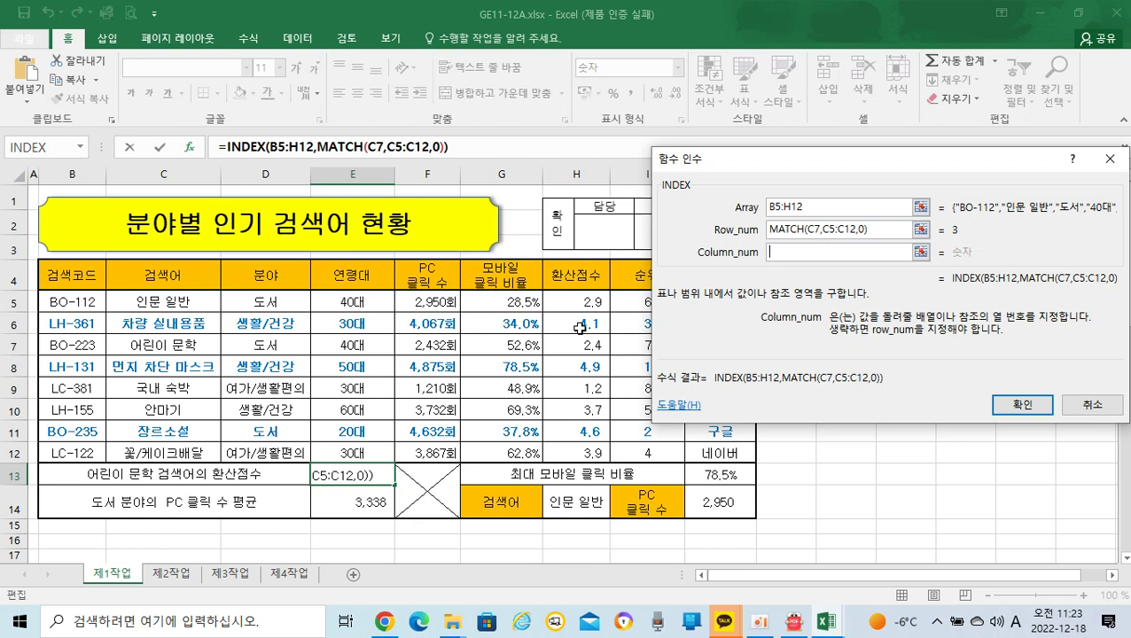
{"action": "type", "text": "7"}
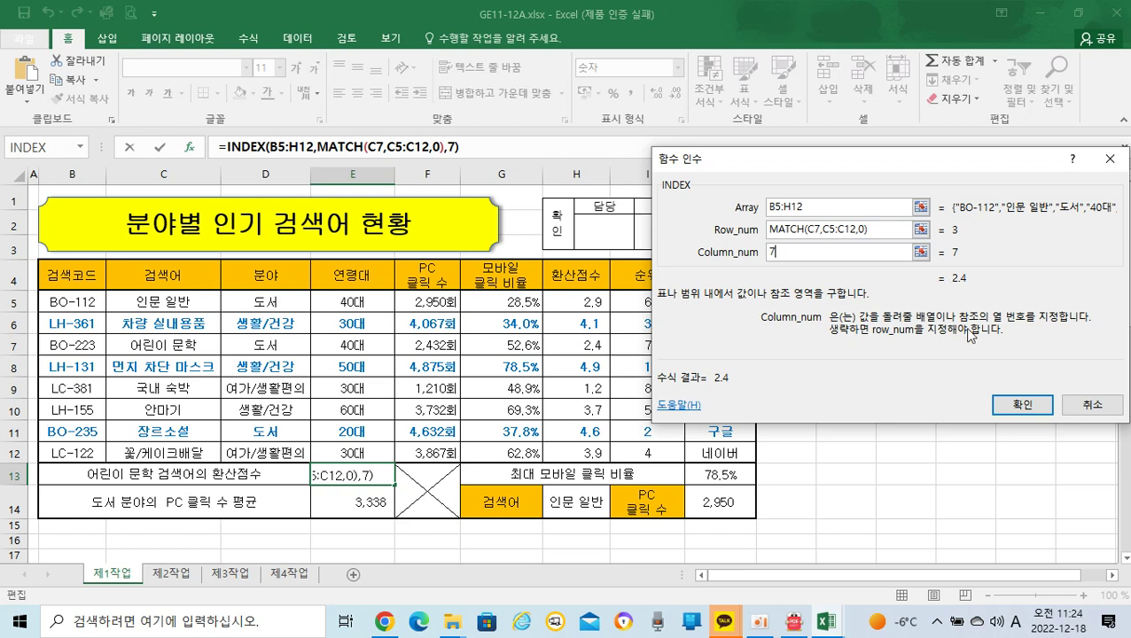
{"action": "left_click", "coordinate": [1022, 405]}
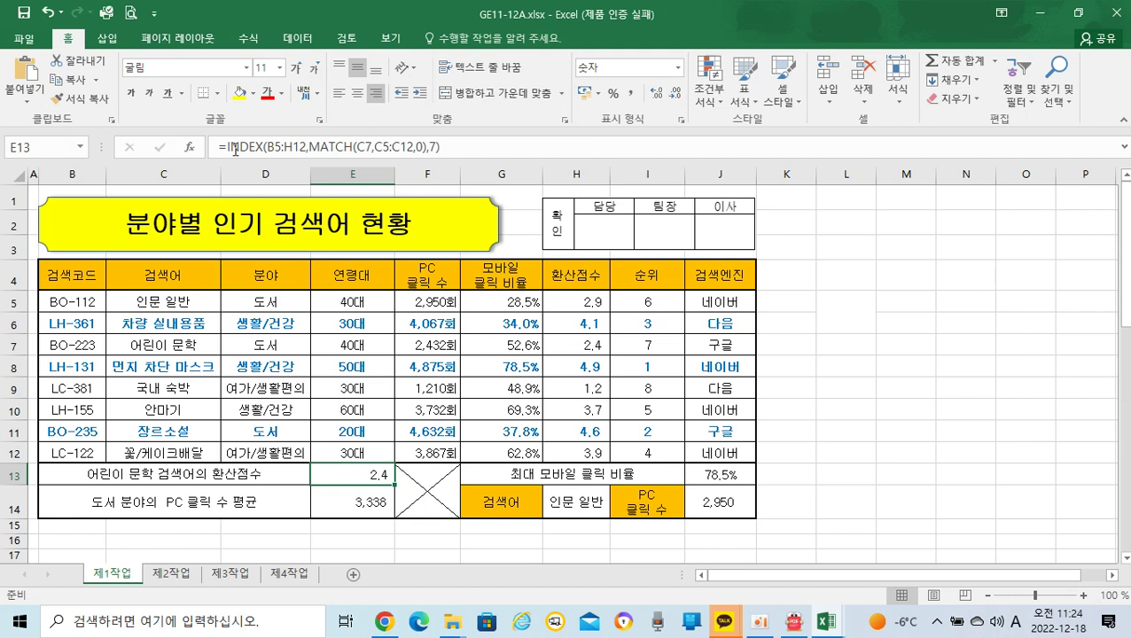
Step: Append &"점" to the end of the INDEX formula in E13
{"action": "left_click", "coordinate": [468, 147]}
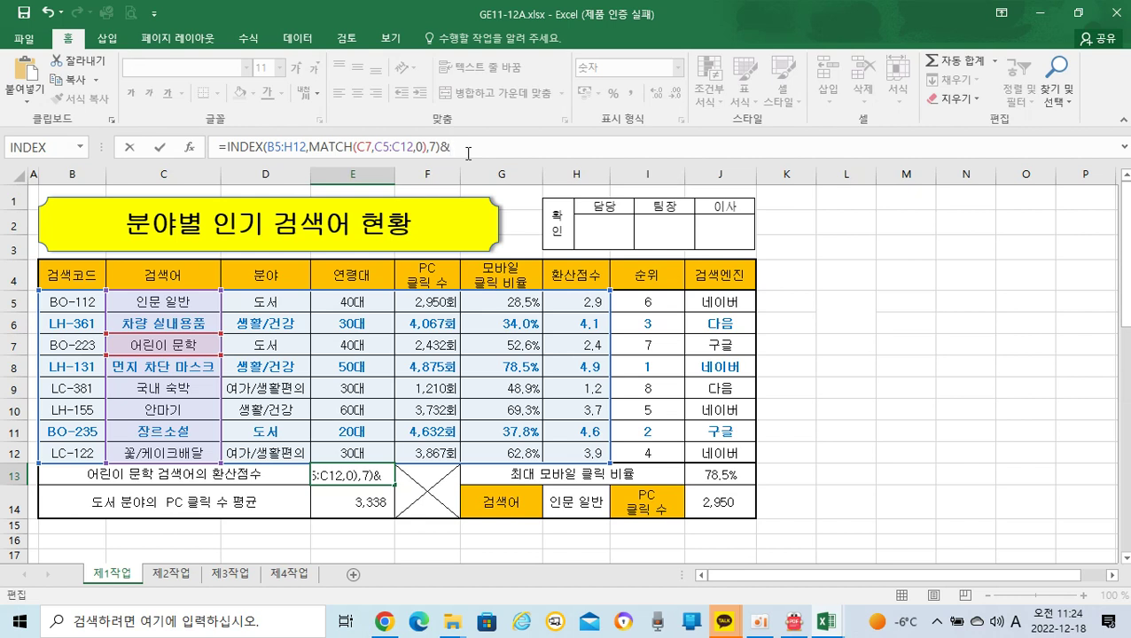
{"action": "type", "text": "wi"}
{"action": "key", "text": "Hangul"}
{"action": "type", "text": "저"}
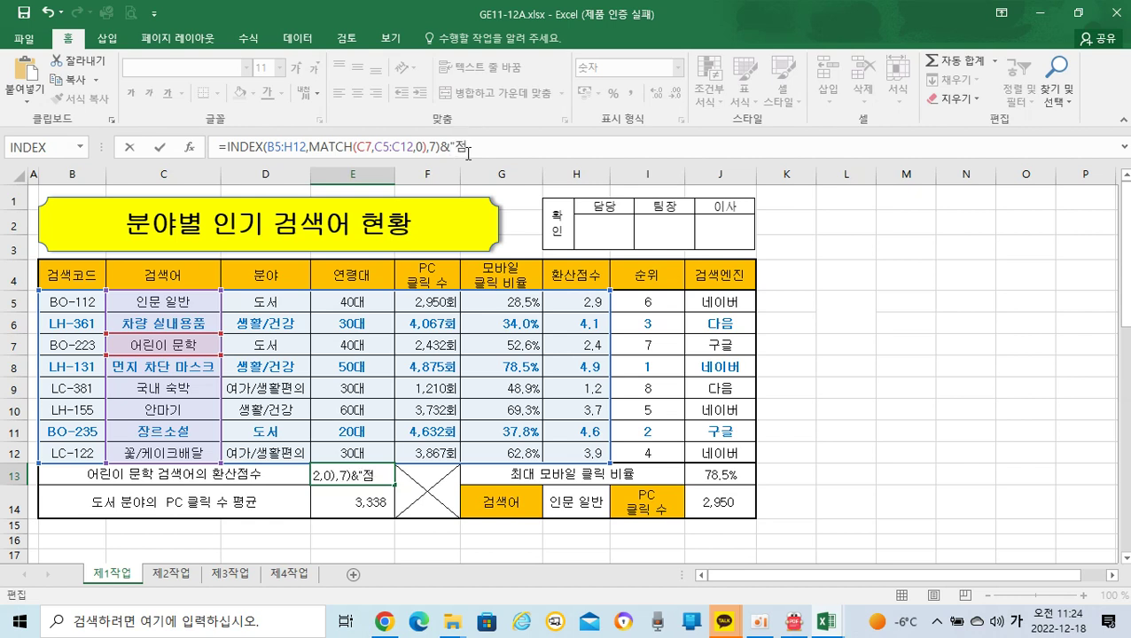
{"action": "type", "text": "\""}
{"action": "key", "text": "Return"}
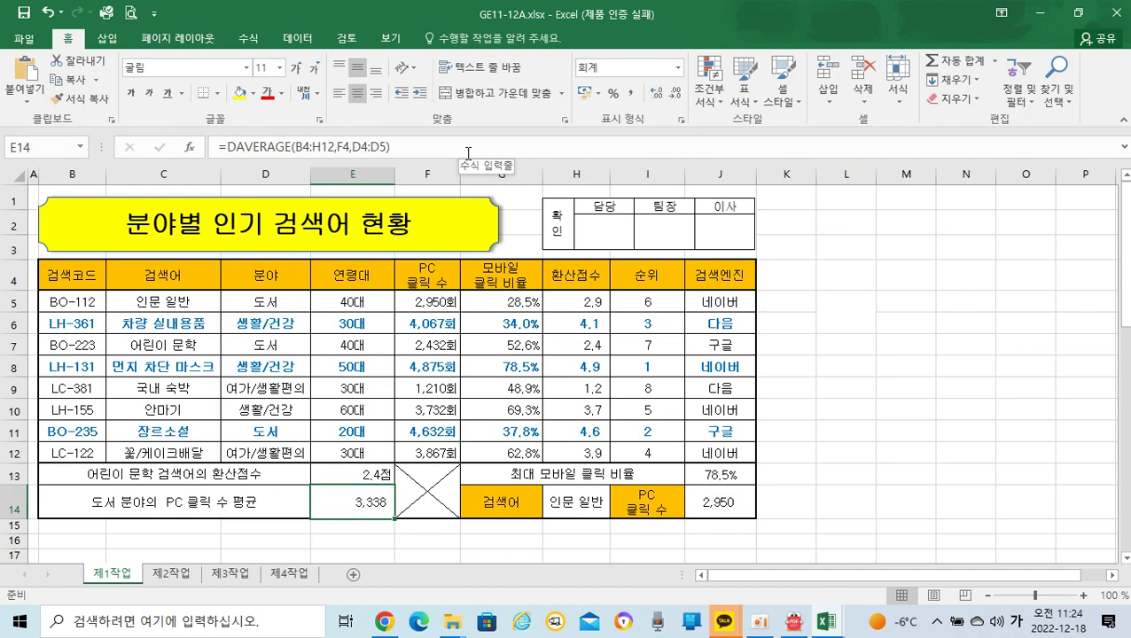
{"action": "left_click", "coordinate": [957, 388]}
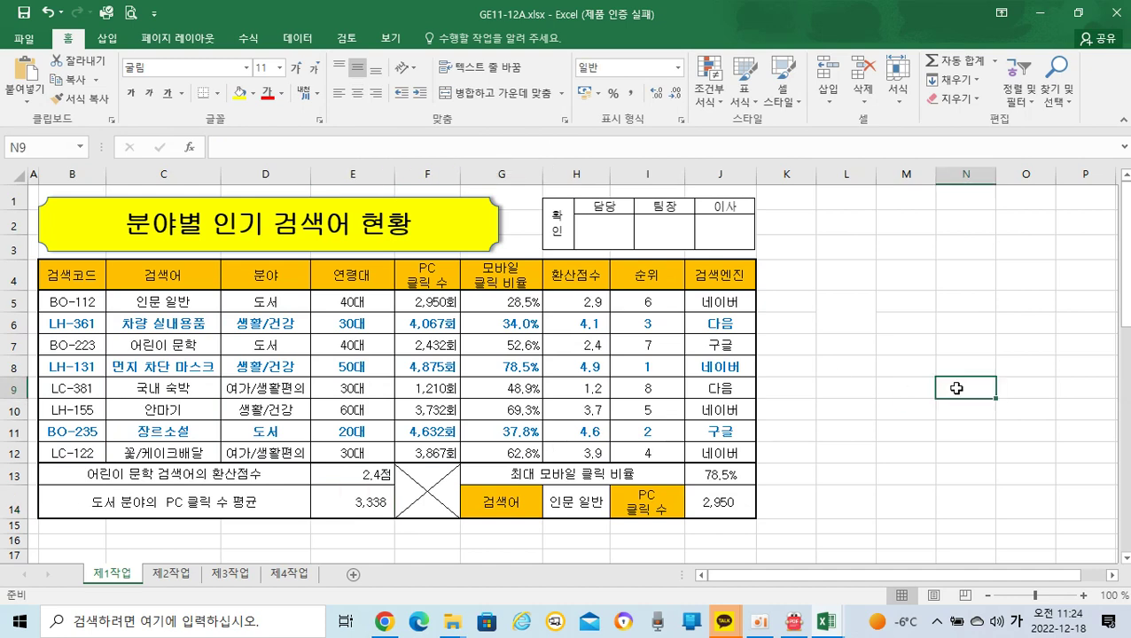
Step: Switch to 알PDF and examine the output table and function tasks in GE11-13B.pdf
{"action": "left_click", "coordinate": [793, 621]}
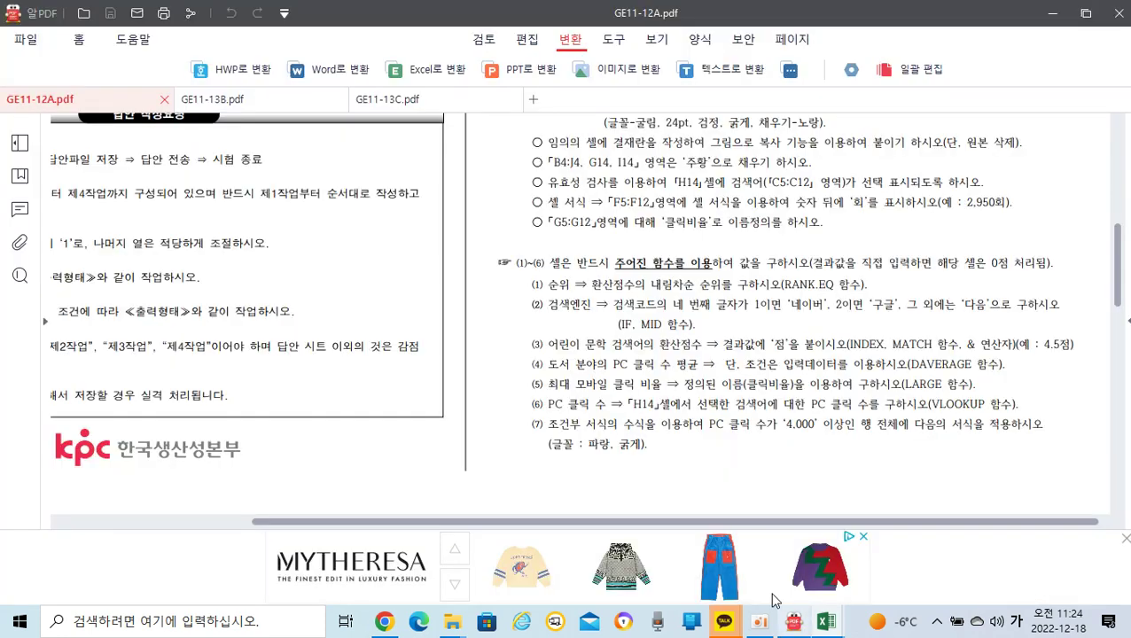
{"action": "left_click", "coordinate": [250, 103]}
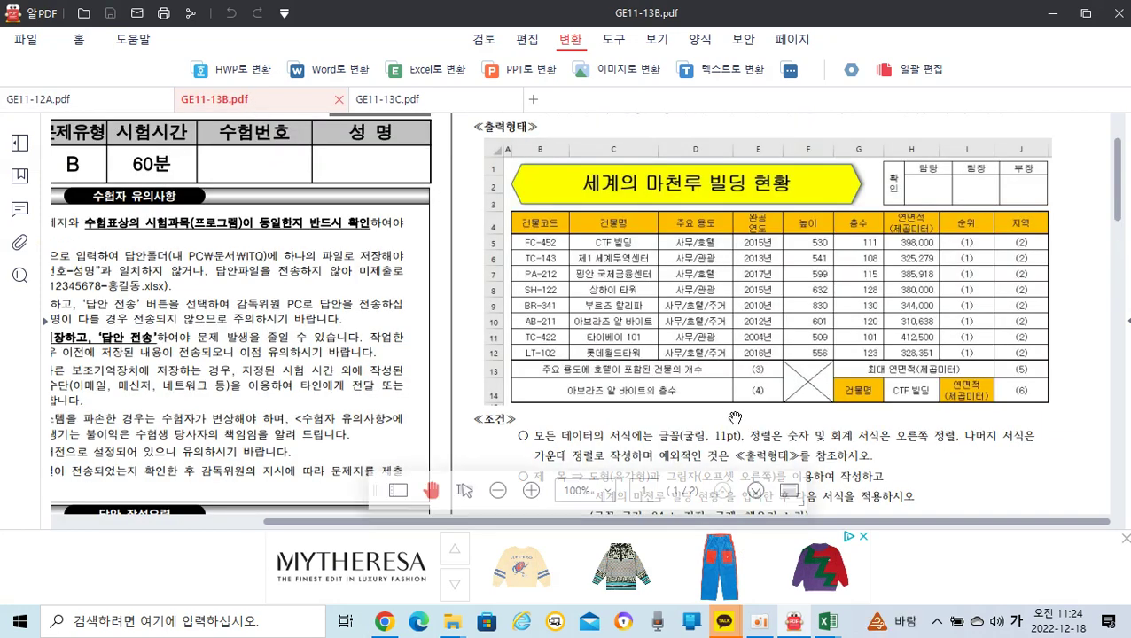
{"action": "scroll", "coordinate": [739, 378], "scroll_direction": "down", "scroll_amount": 5}
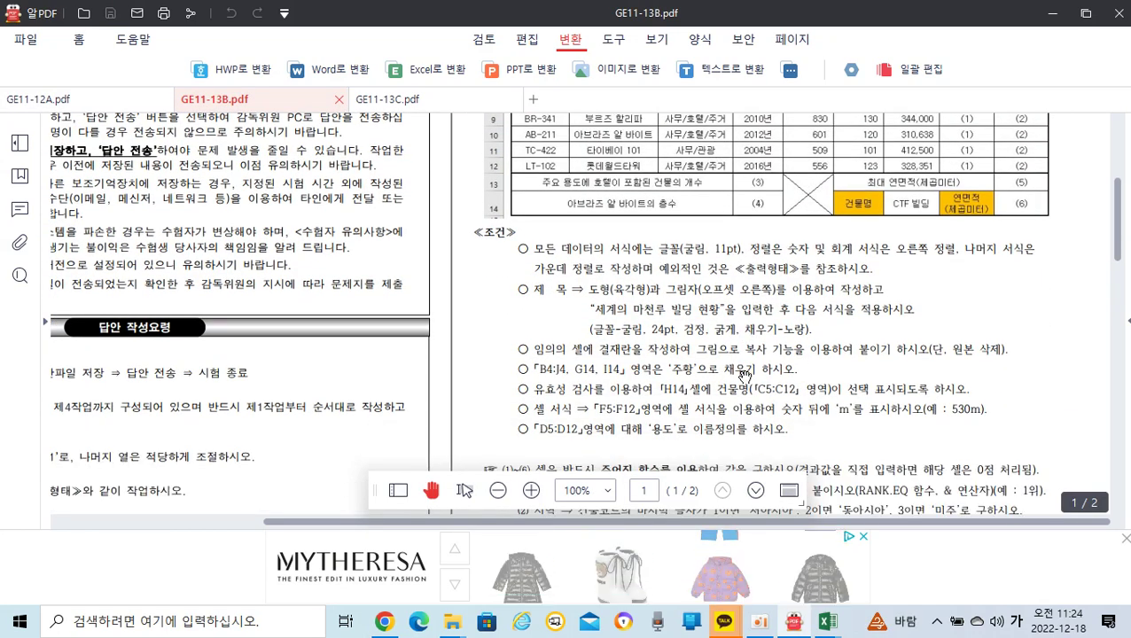
{"action": "scroll", "coordinate": [718, 409], "scroll_direction": "down", "scroll_amount": 3}
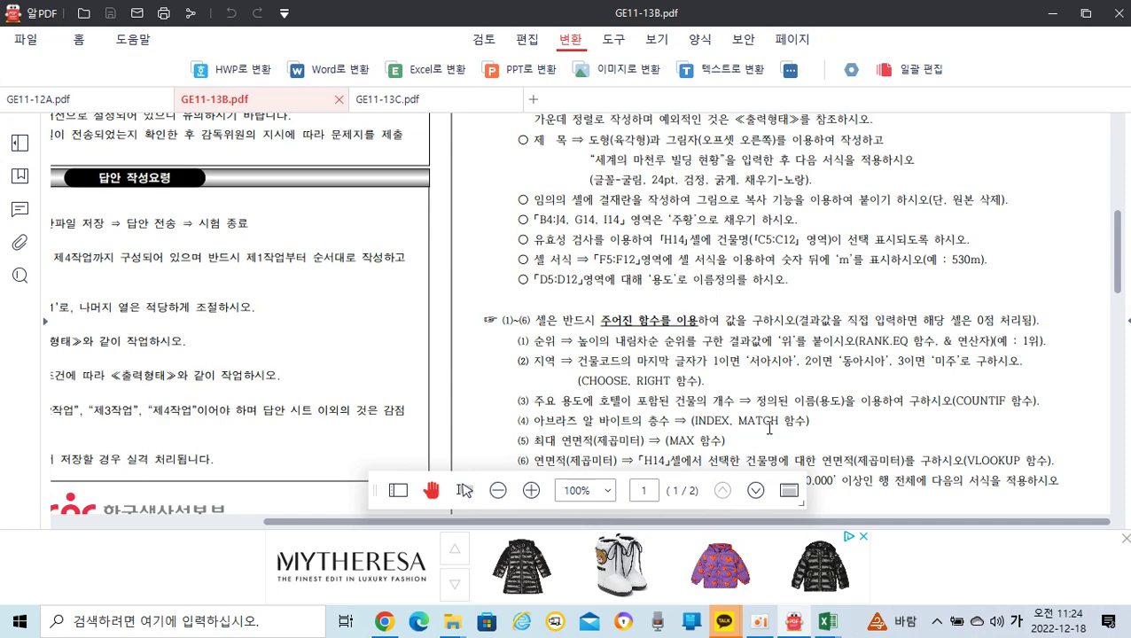
{"action": "scroll", "coordinate": [770, 429], "scroll_direction": "up", "scroll_amount": 5}
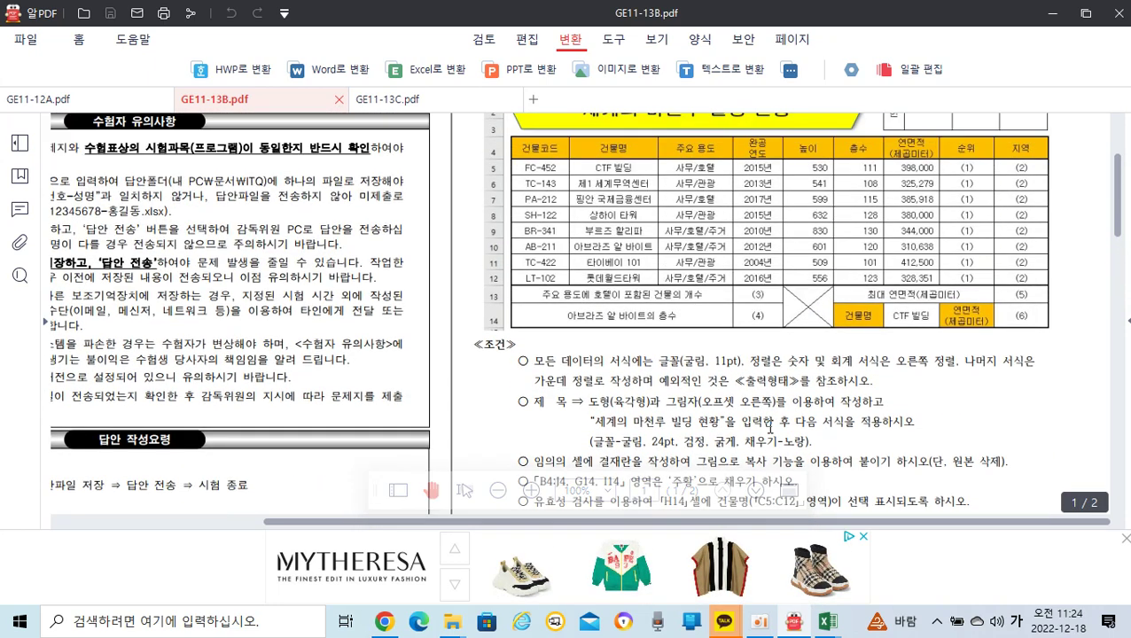
Step: Switch to the GE11-13B.xlsx workbook in Excel and clear cell E14, the 아브라즈 알 바이트 floor count
{"action": "mouse_move", "coordinate": [825, 620]}
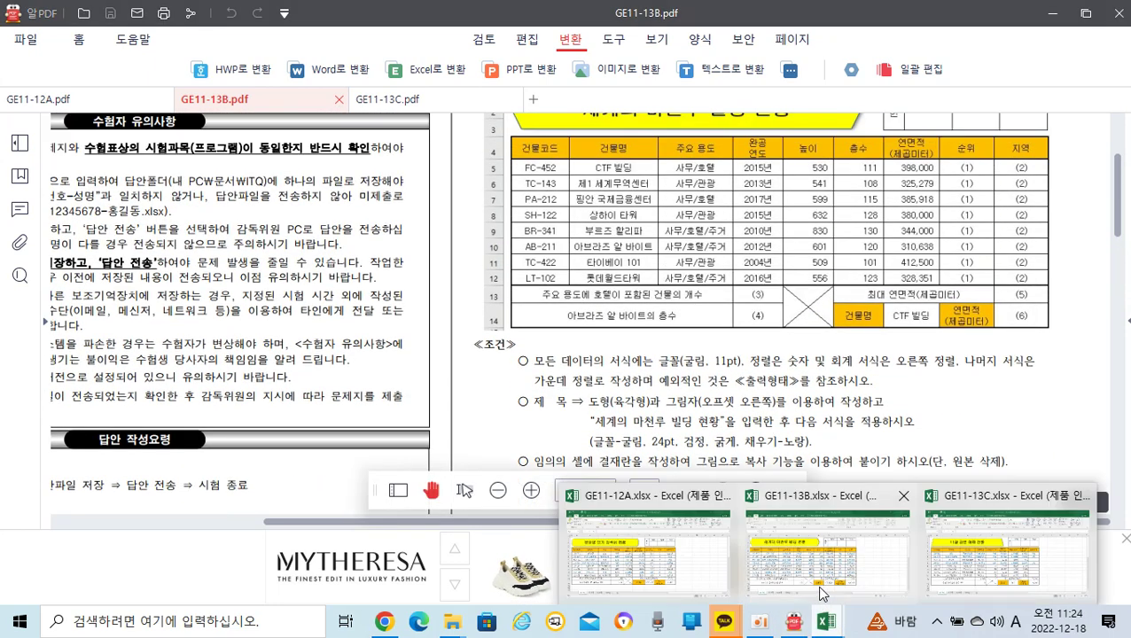
{"action": "left_click", "coordinate": [822, 555]}
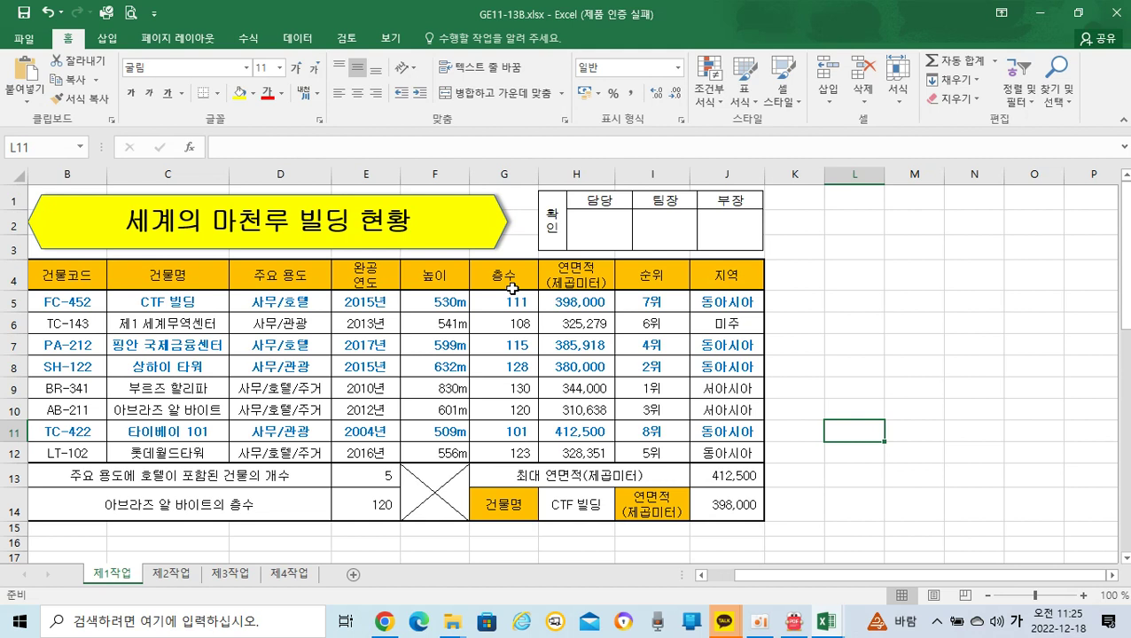
{"action": "left_click", "coordinate": [366, 507]}
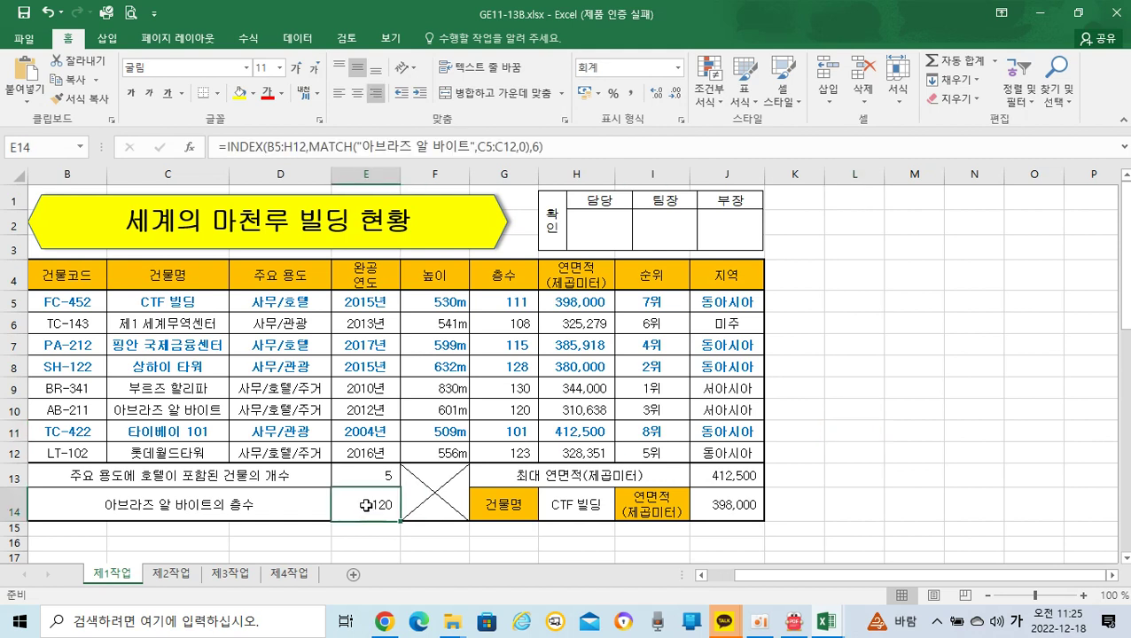
{"action": "key", "text": "Delete"}
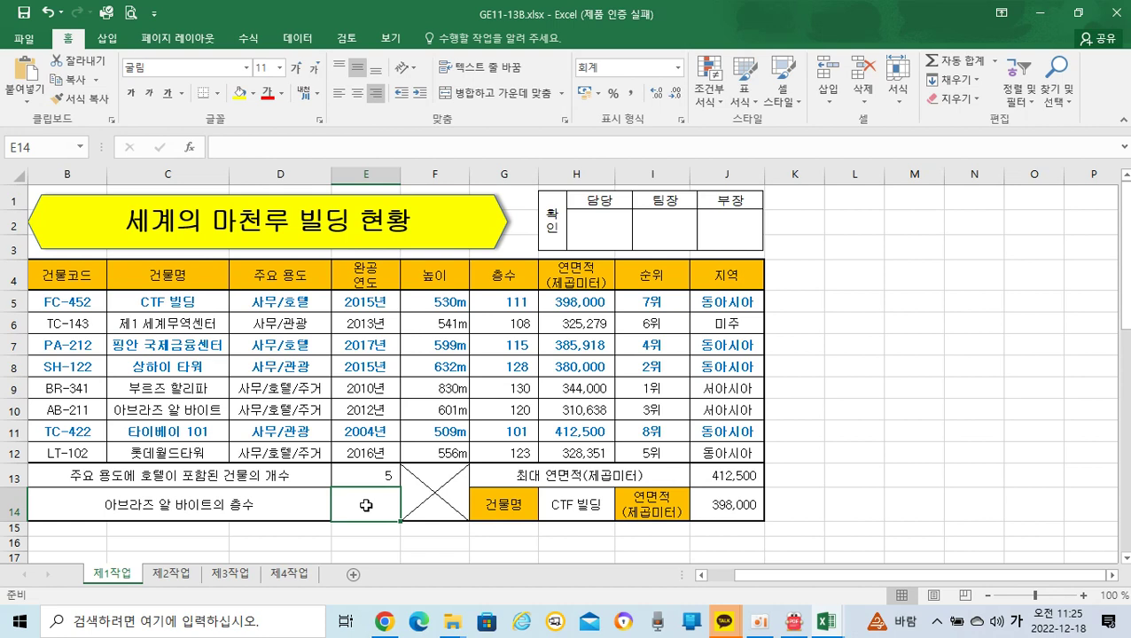
Step: Insert a MATCH function in E14 from the 찾기/참조 영역 category
{"action": "left_click", "coordinate": [191, 151]}
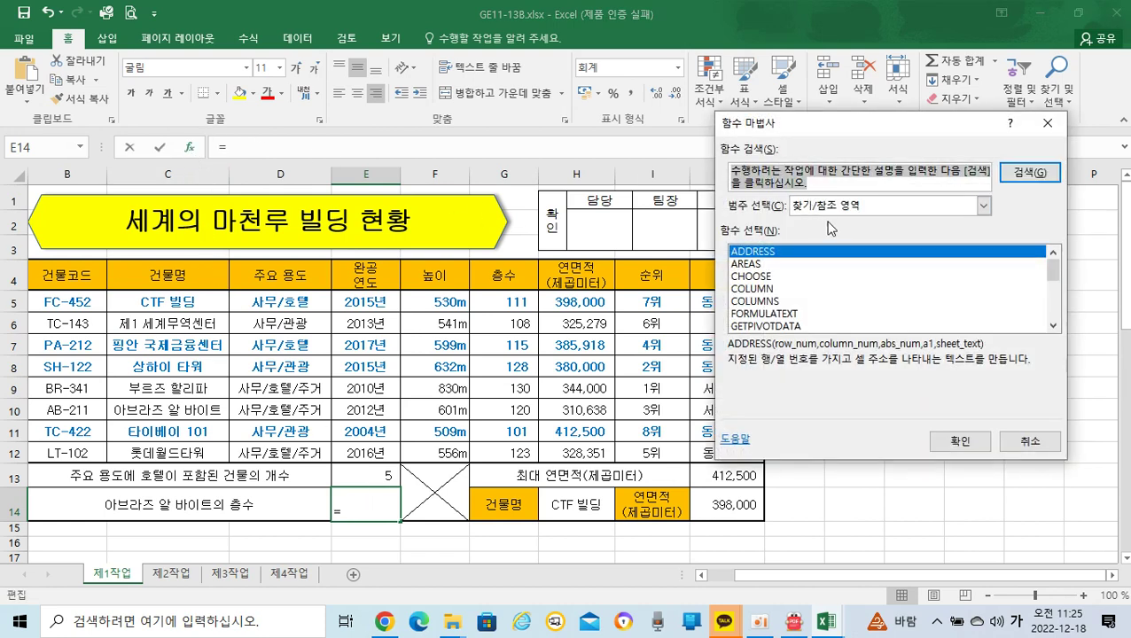
{"action": "left_click", "coordinate": [982, 205]}
{"action": "left_click", "coordinate": [835, 294]}
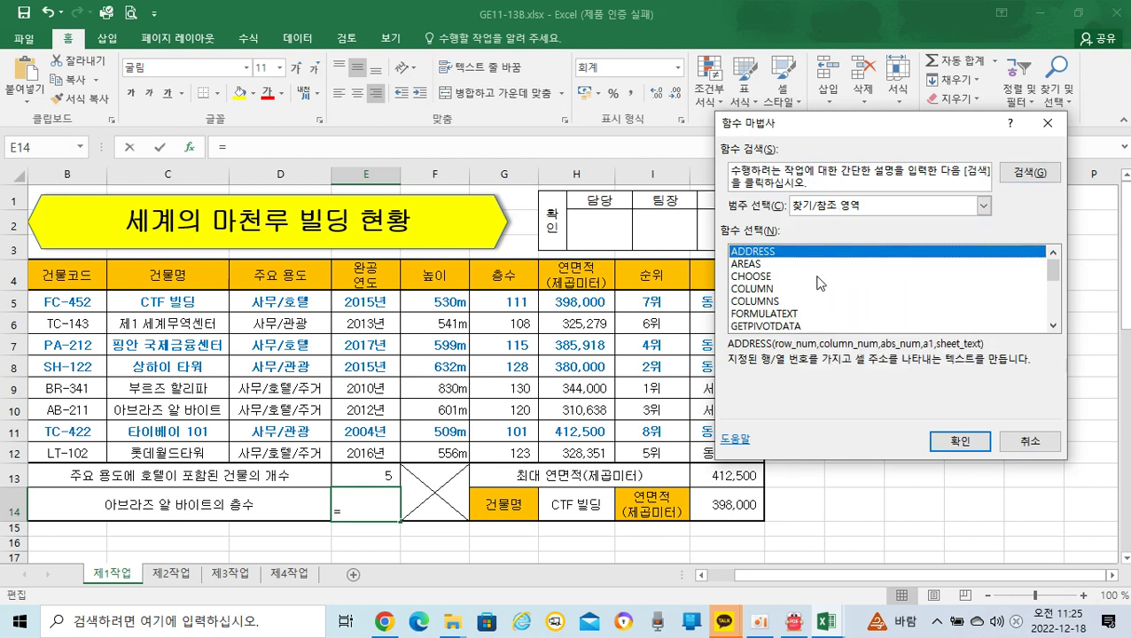
{"action": "scroll", "coordinate": [819, 282], "scroll_direction": "down", "scroll_amount": 2}
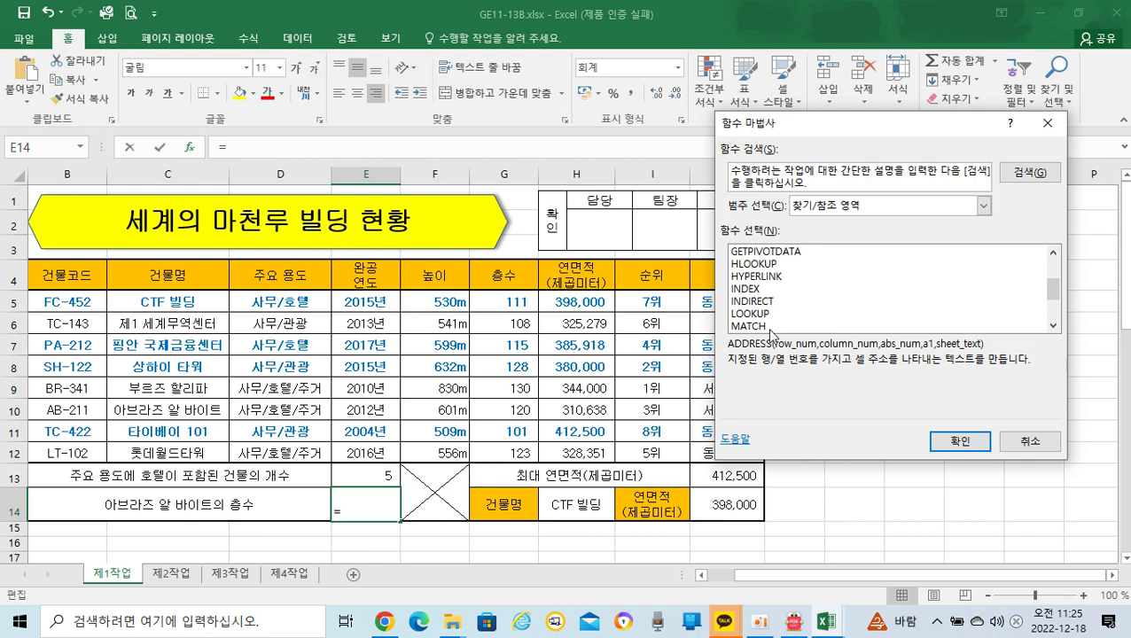
{"action": "left_click", "coordinate": [769, 327]}
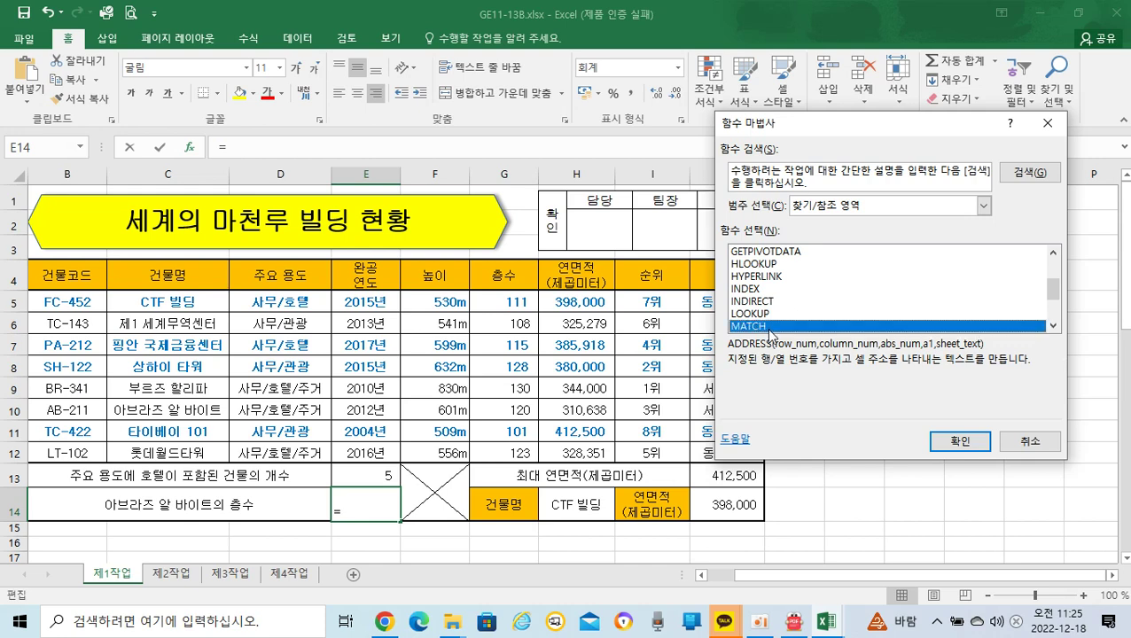
{"action": "left_click", "coordinate": [957, 441]}
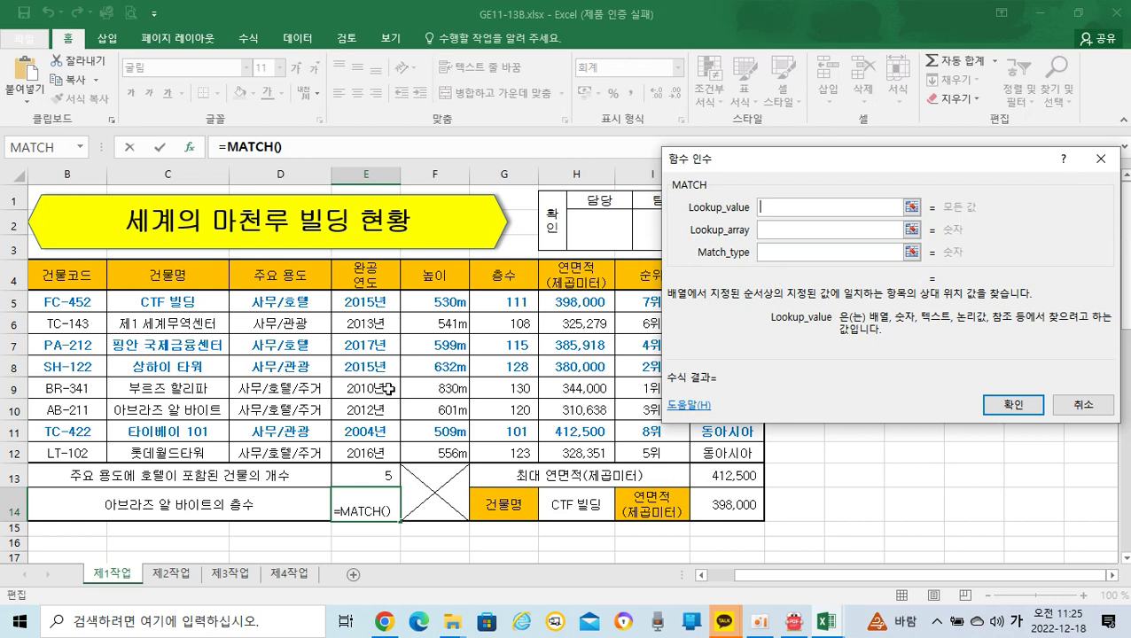
Step: Complete the MATCH function in E14 with lookup value C10, lookup array C5:C12 and match type 0
{"action": "left_click", "coordinate": [156, 410]}
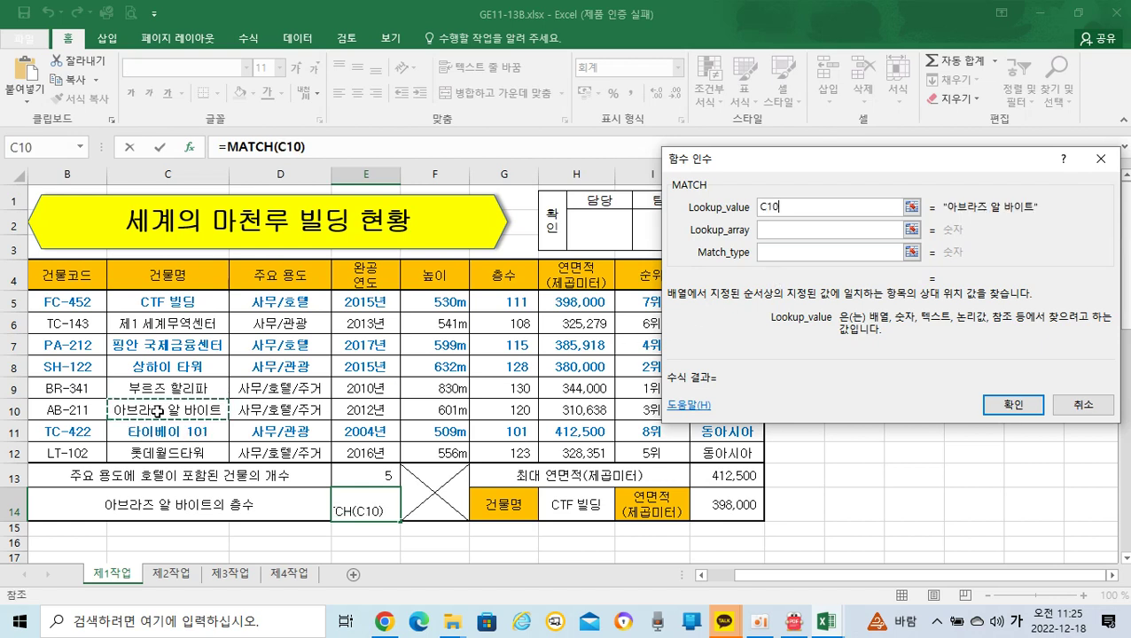
{"action": "left_click", "coordinate": [784, 232]}
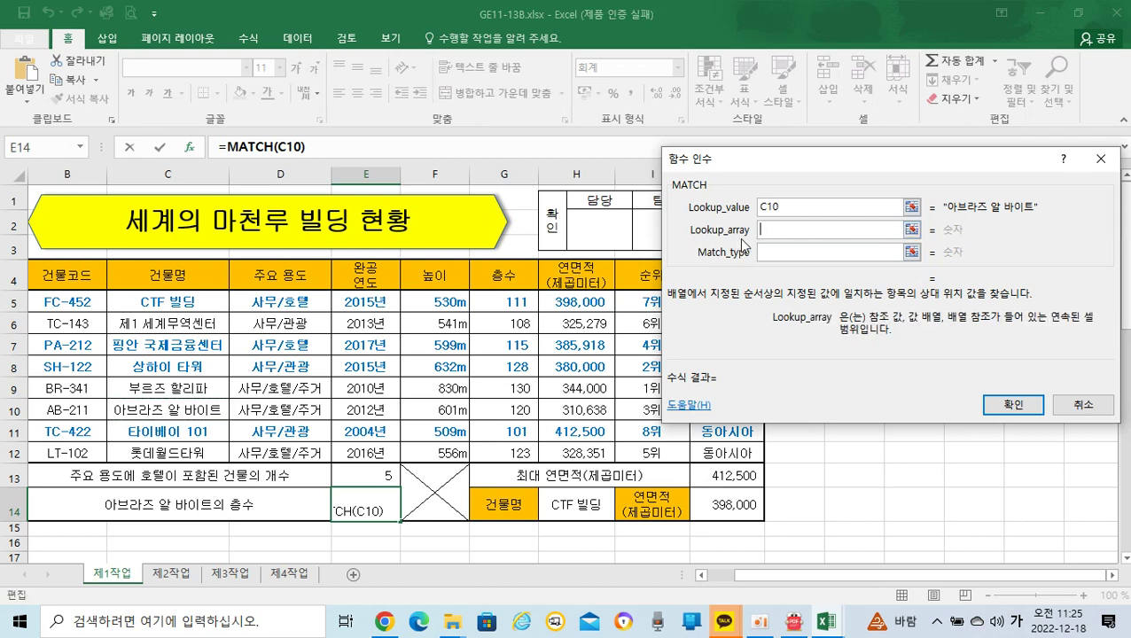
{"action": "left_click", "coordinate": [198, 305]}
{"action": "left_click_drag", "start_coordinate": [199, 305], "coordinate": [180, 444]}
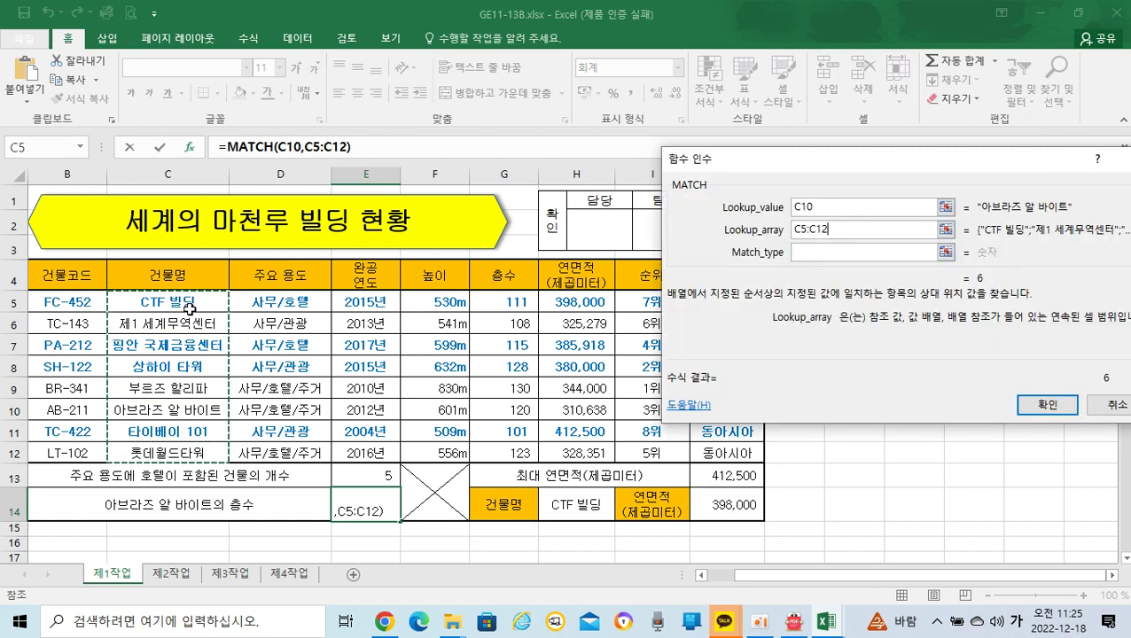
{"action": "left_click", "coordinate": [822, 253]}
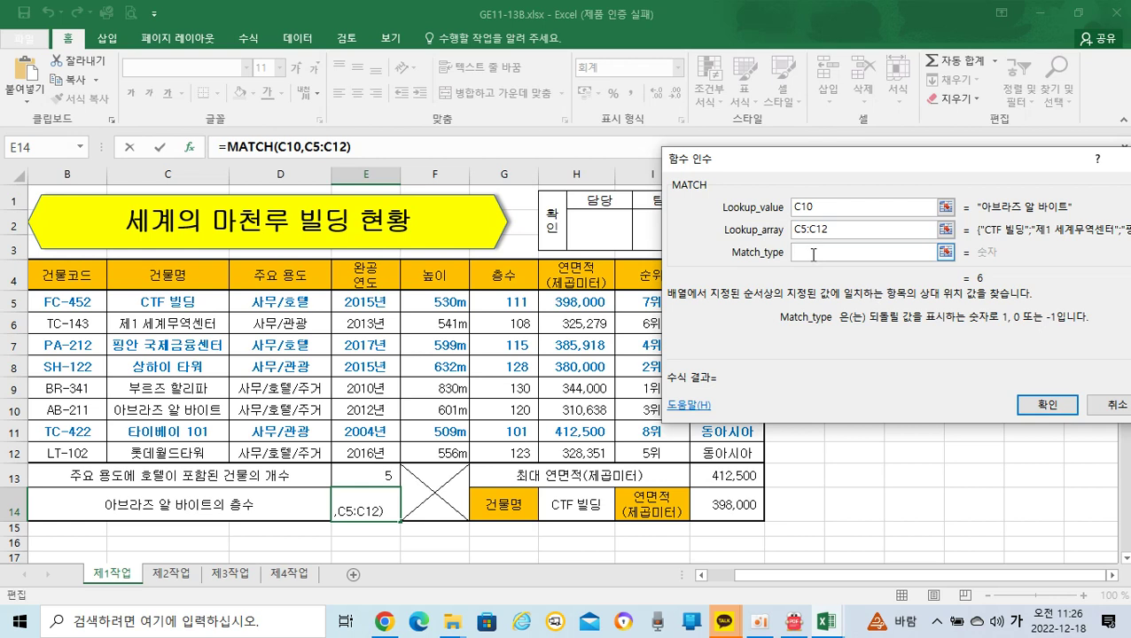
{"action": "type", "text": "0"}
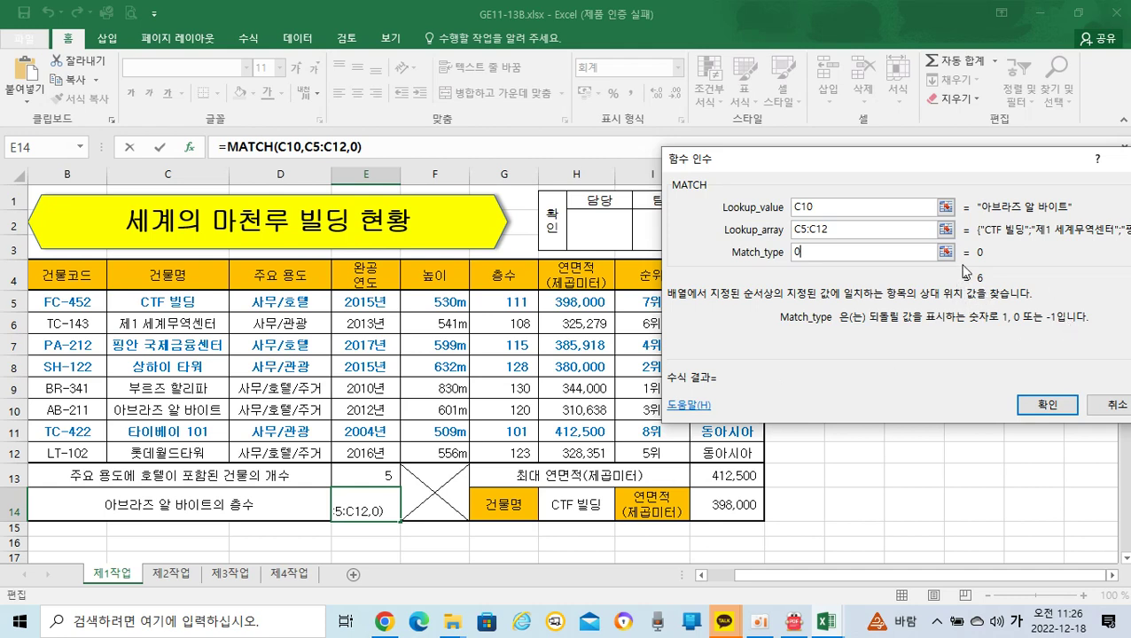
{"action": "left_click", "coordinate": [1046, 405]}
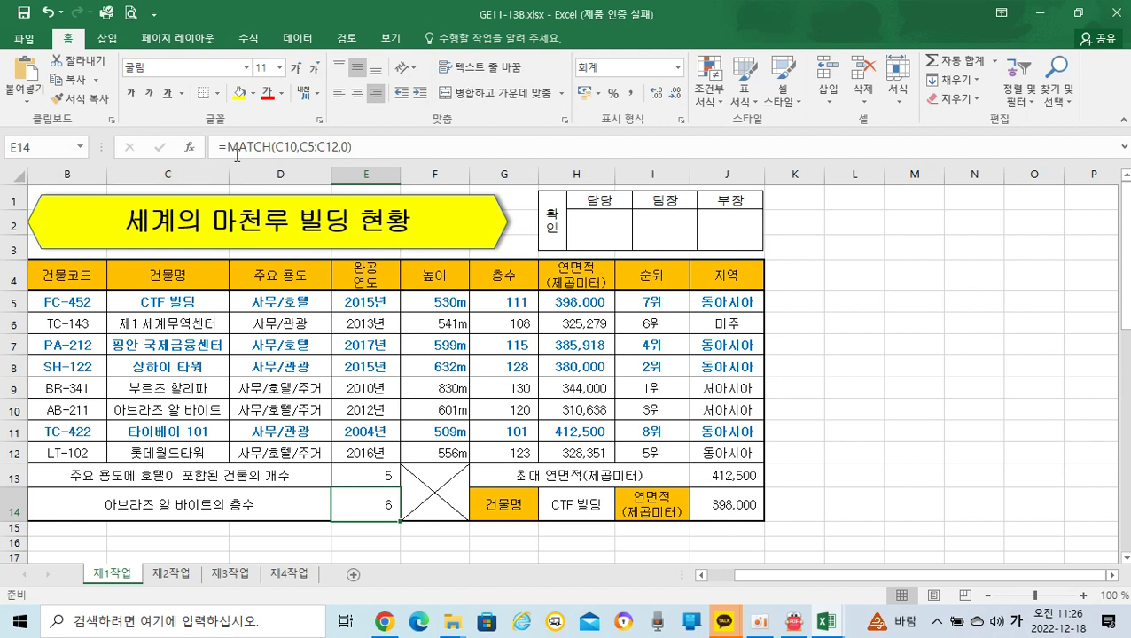
Step: Cut the MATCH expression out of E14's formula and insert an INDEX function there using the array,row_num,column_num argument form
{"action": "left_click_drag", "start_coordinate": [229, 147], "coordinate": [392, 142]}
{"action": "key", "text": "ctrl+x"}
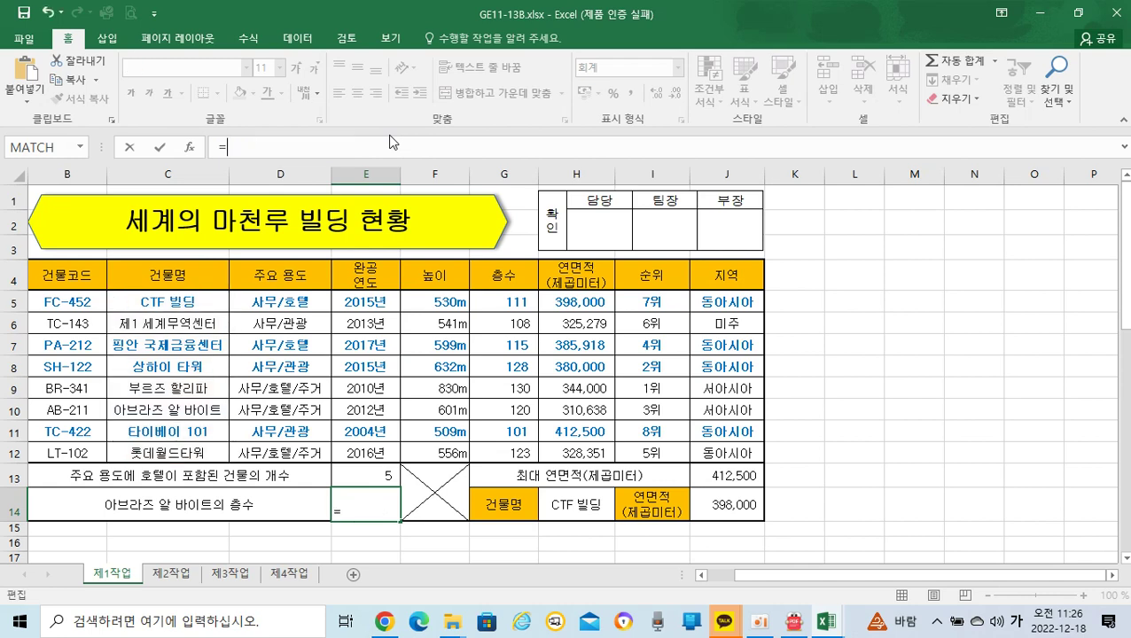
{"action": "left_click", "coordinate": [192, 148]}
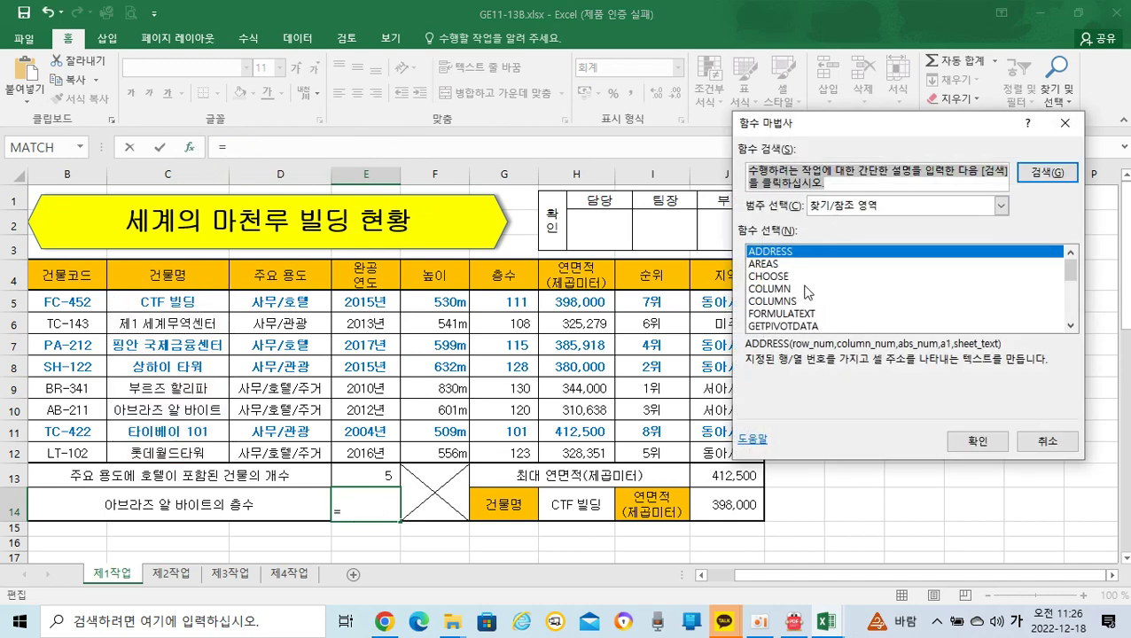
{"action": "scroll", "coordinate": [806, 293], "scroll_direction": "down", "scroll_amount": 1}
{"action": "scroll", "coordinate": [804, 286], "scroll_direction": "down", "scroll_amount": 2}
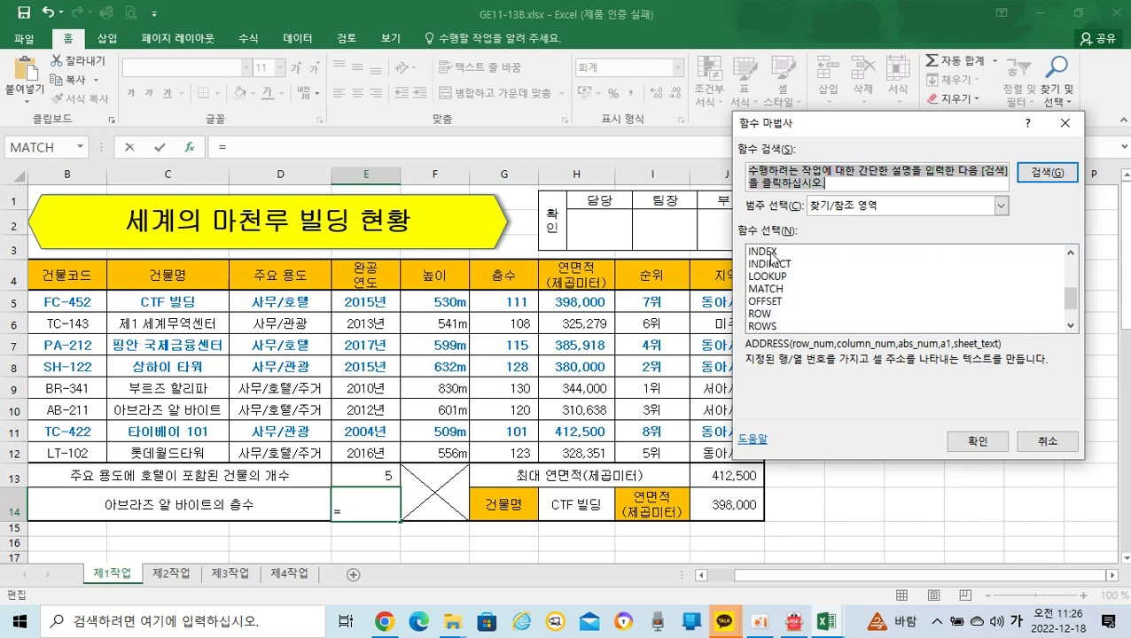
{"action": "left_click", "coordinate": [771, 253]}
{"action": "left_click", "coordinate": [968, 441]}
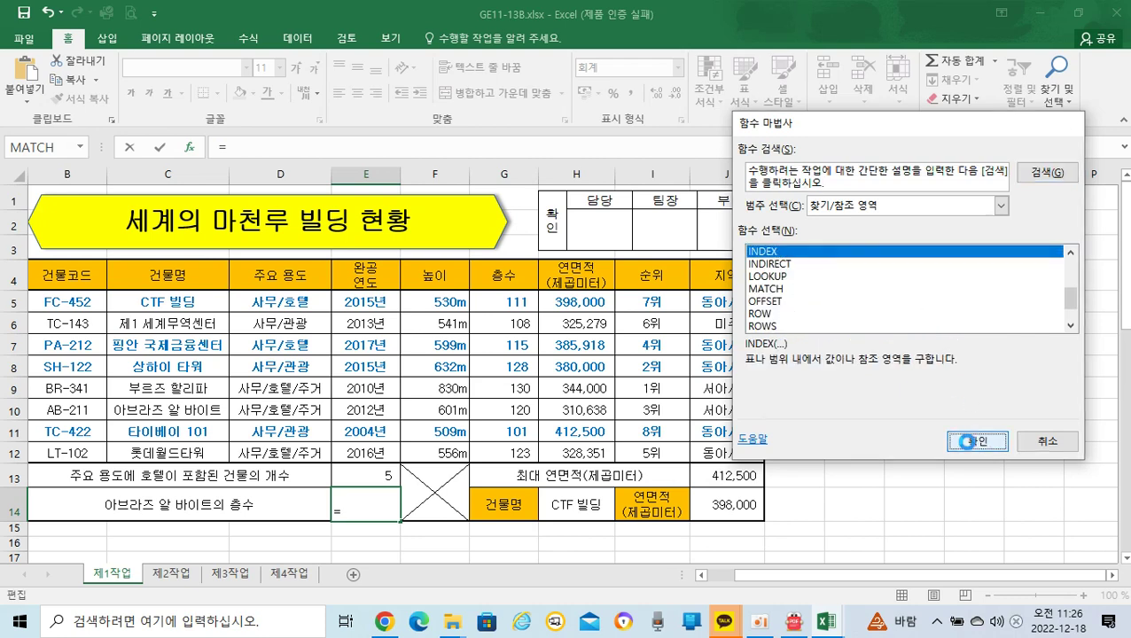
{"action": "left_click", "coordinate": [969, 335]}
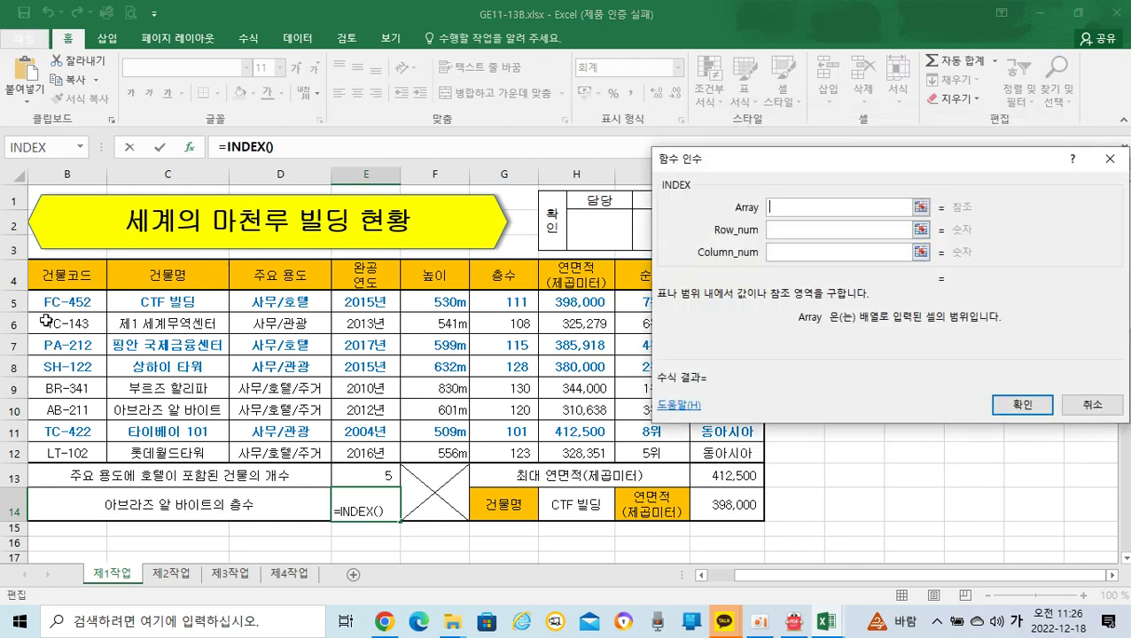
Step: Complete the INDEX function in E14 with array B5:H12, the cut MATCH expression as row number and column number 6
{"action": "left_click_drag", "start_coordinate": [71, 306], "coordinate": [550, 447]}
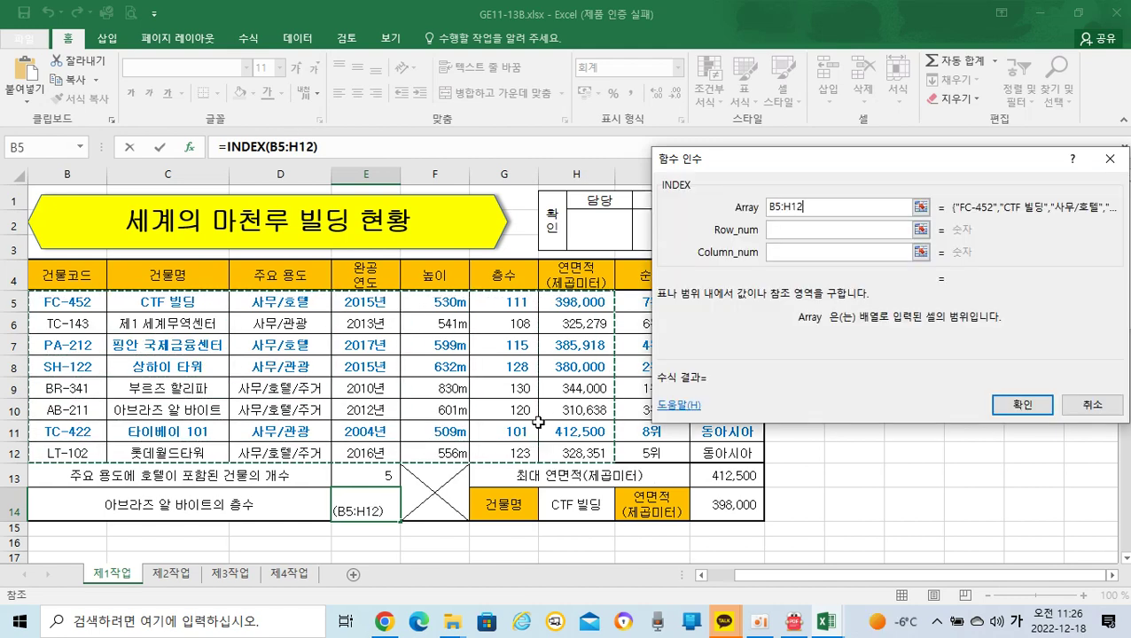
{"action": "left_click", "coordinate": [788, 234]}
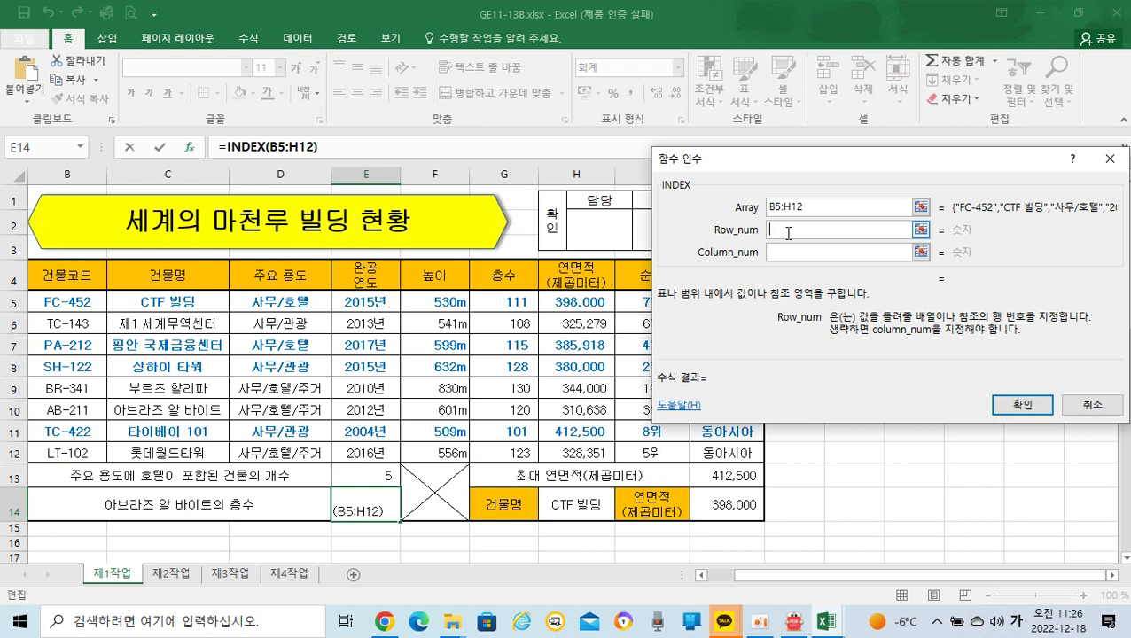
{"action": "key", "text": "ctrl+v"}
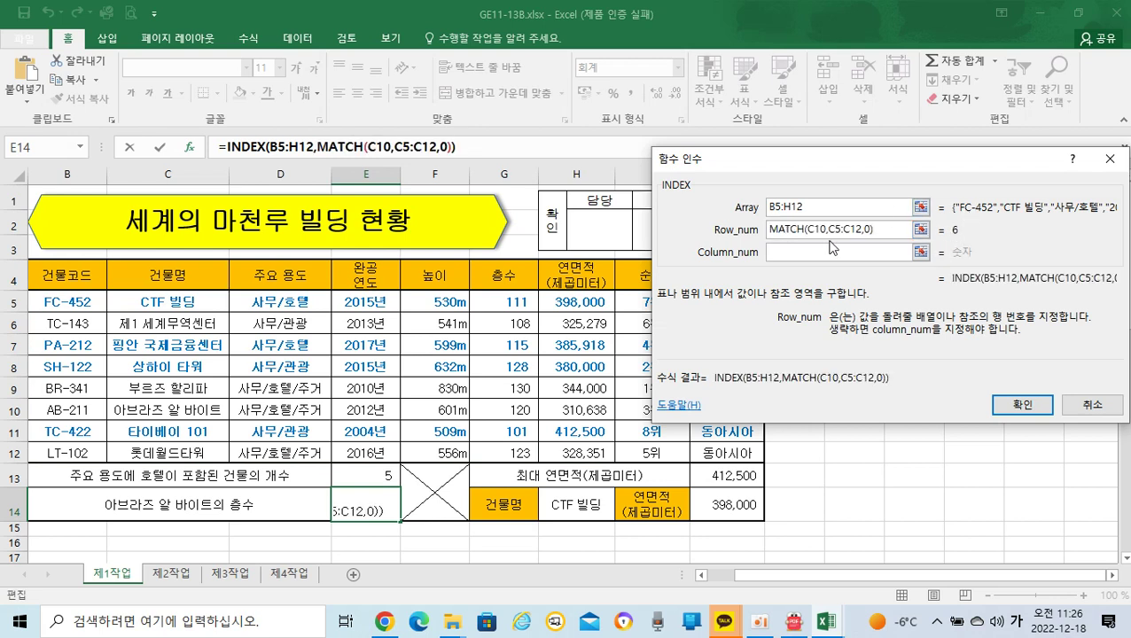
{"action": "left_click", "coordinate": [797, 255]}
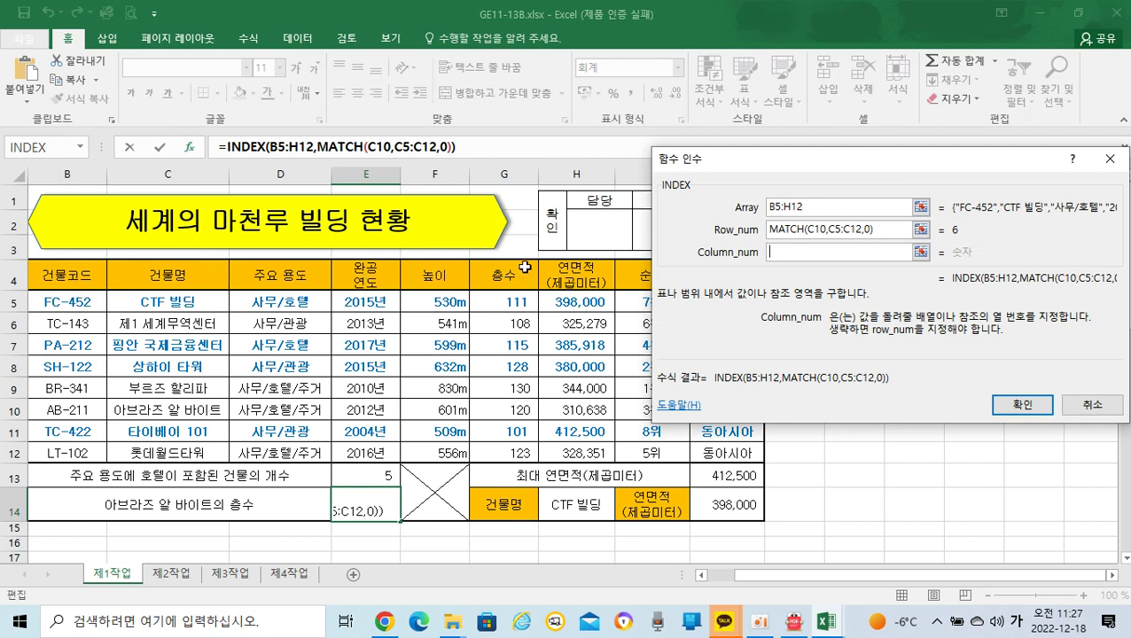
{"action": "type", "text": "6"}
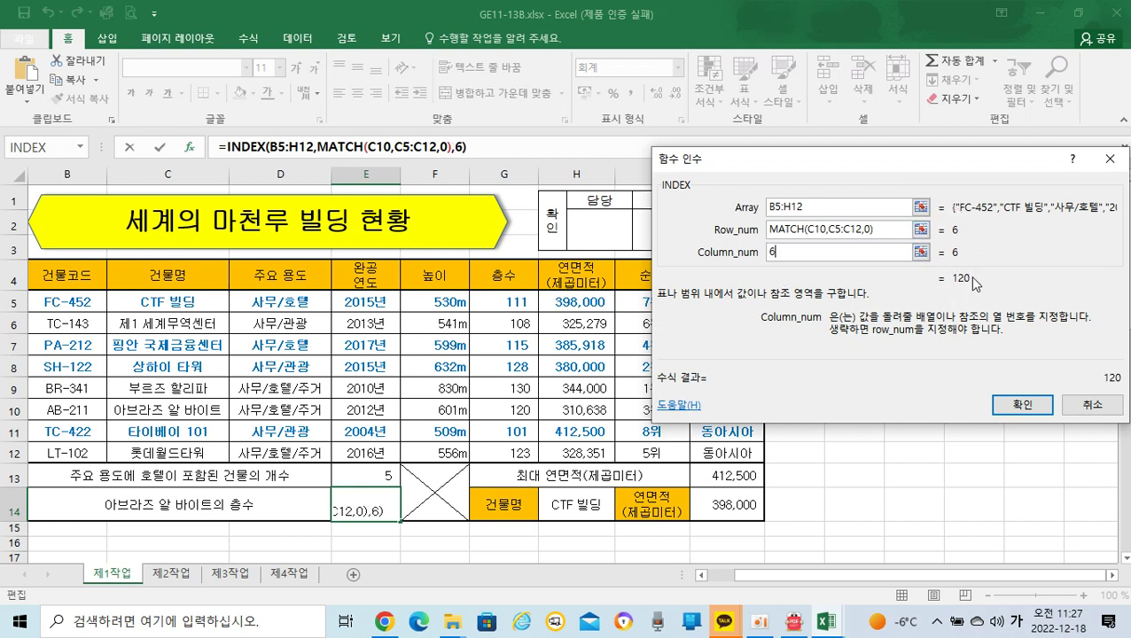
{"action": "left_click", "coordinate": [1027, 410]}
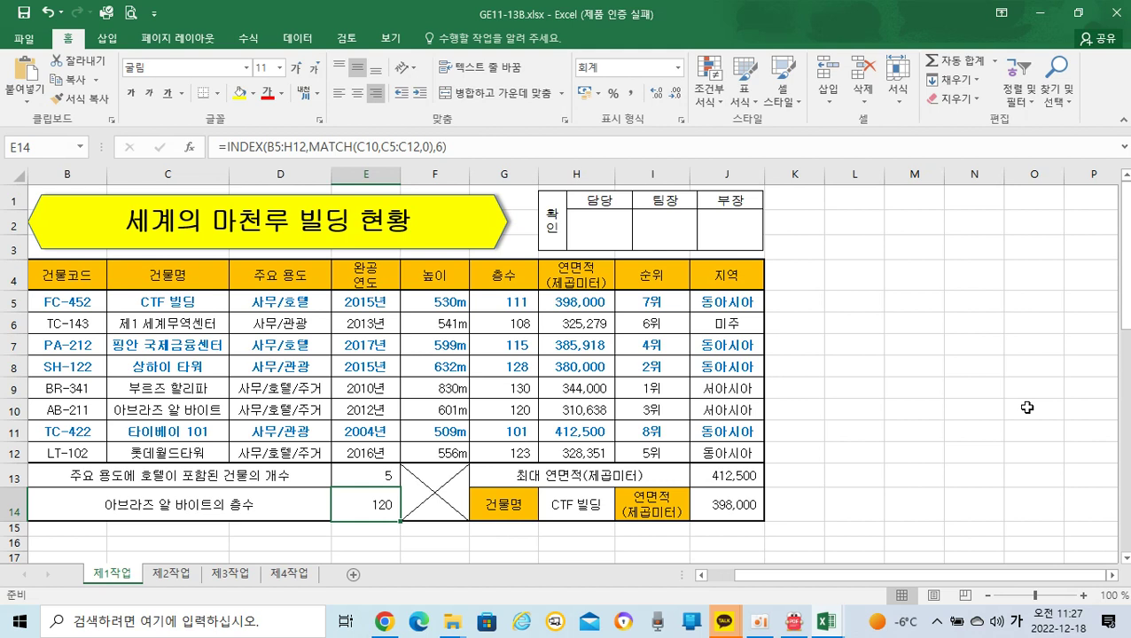
{"action": "left_click", "coordinate": [859, 467]}
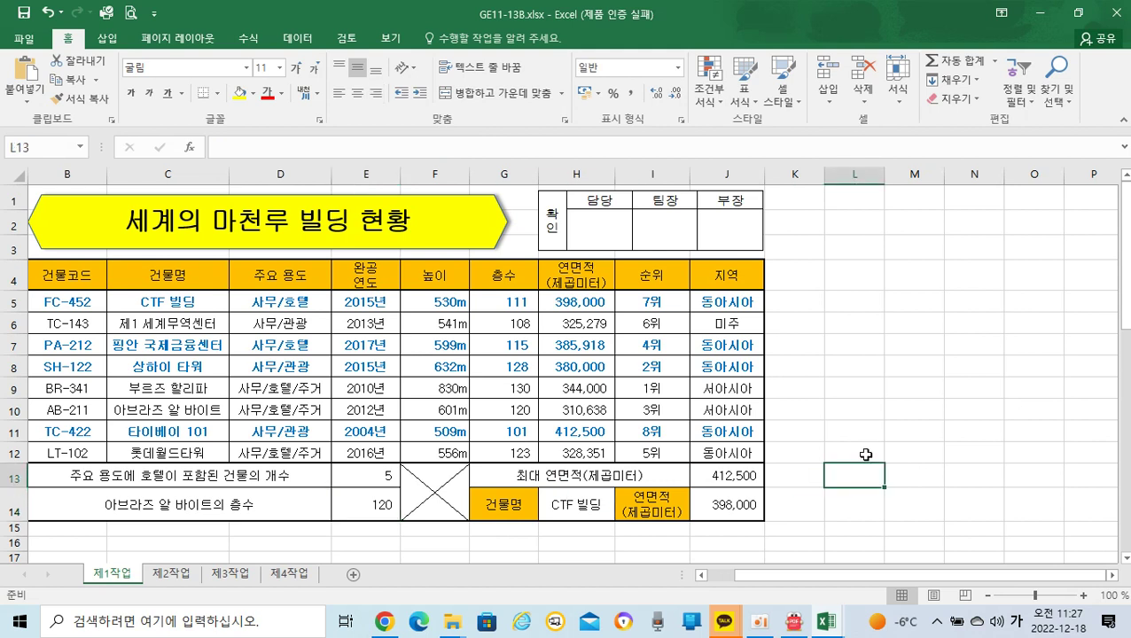
Step: Switch to 알PDF and read the GE11-13C.pdf function conditions, including task (3) on 드래곤 플라워의 예매수량
{"action": "left_click", "coordinate": [793, 624]}
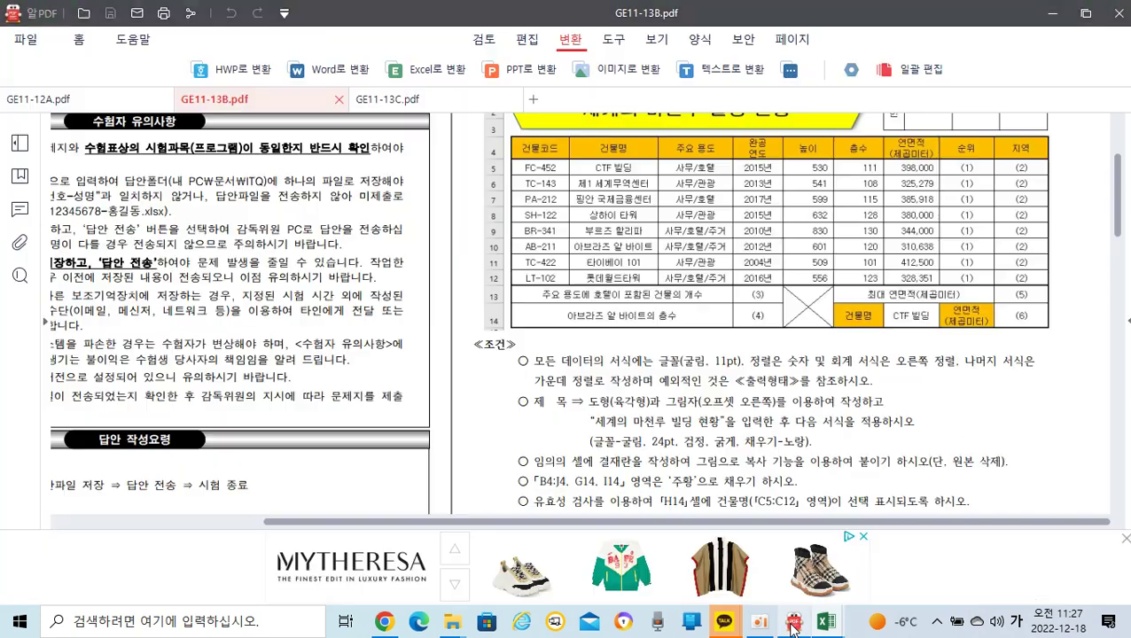
{"action": "left_click", "coordinate": [396, 101]}
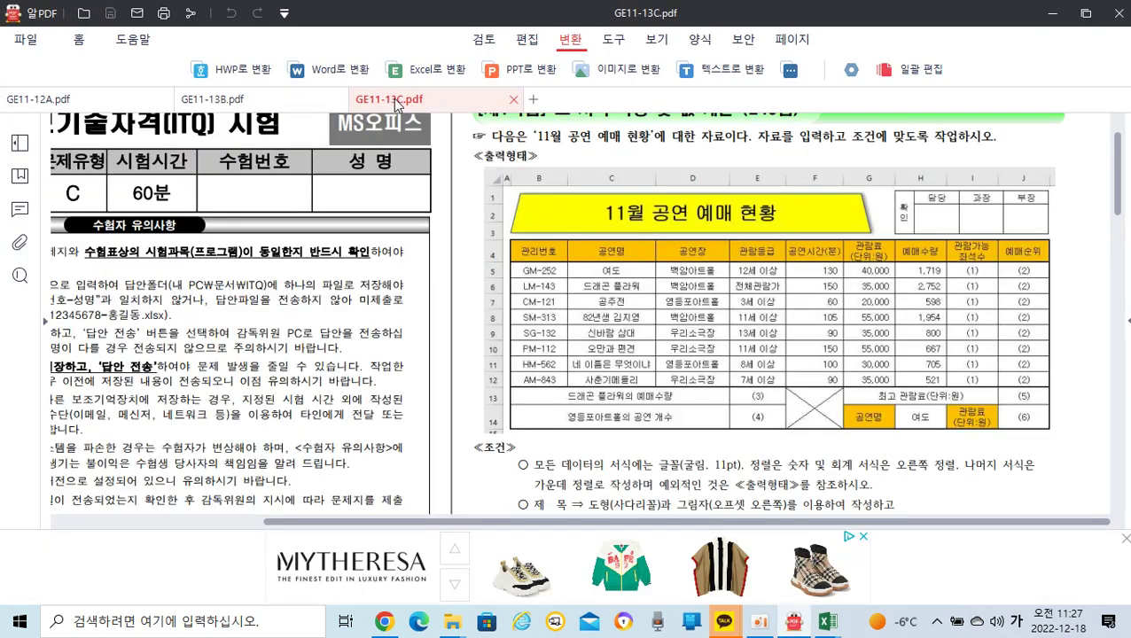
{"action": "scroll", "coordinate": [621, 304], "scroll_direction": "down", "scroll_amount": 5}
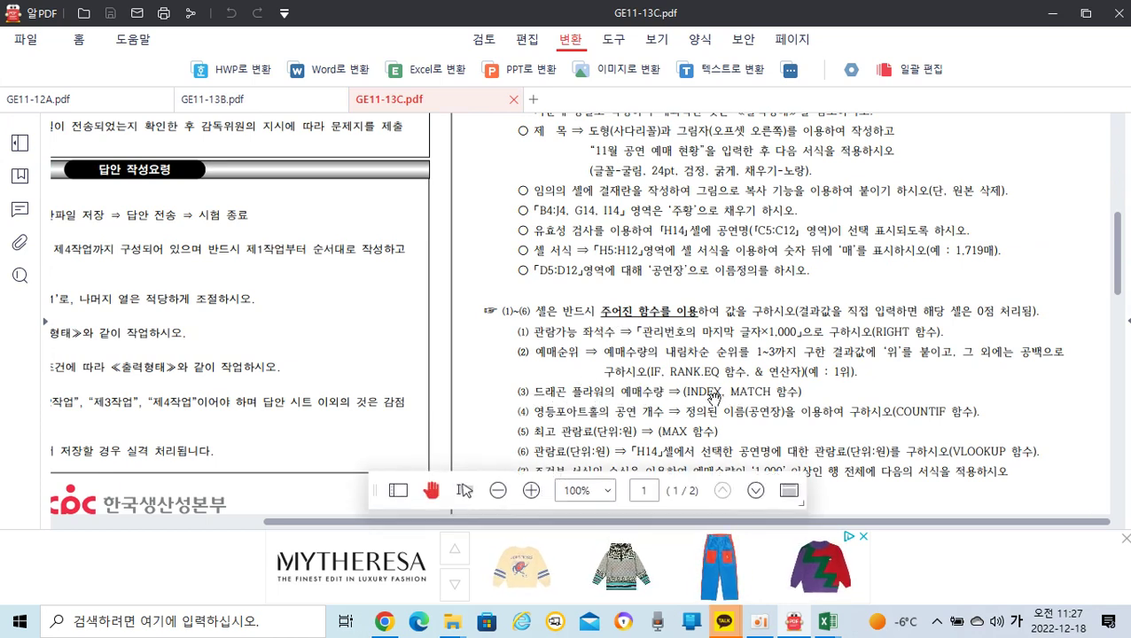
{"action": "scroll", "coordinate": [714, 396], "scroll_direction": "up", "scroll_amount": 3}
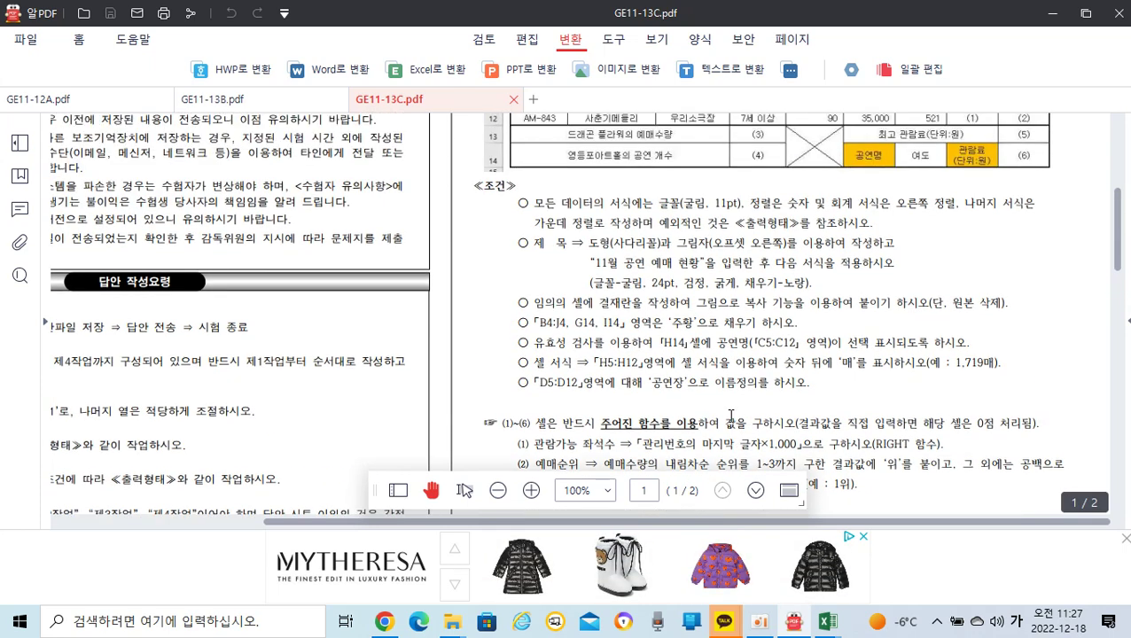
Step: Switch to the GE11-13C.xlsx workbook in Excel and clear cell E13, the 드래곤 플라워 booking quantity
{"action": "mouse_move", "coordinate": [827, 622]}
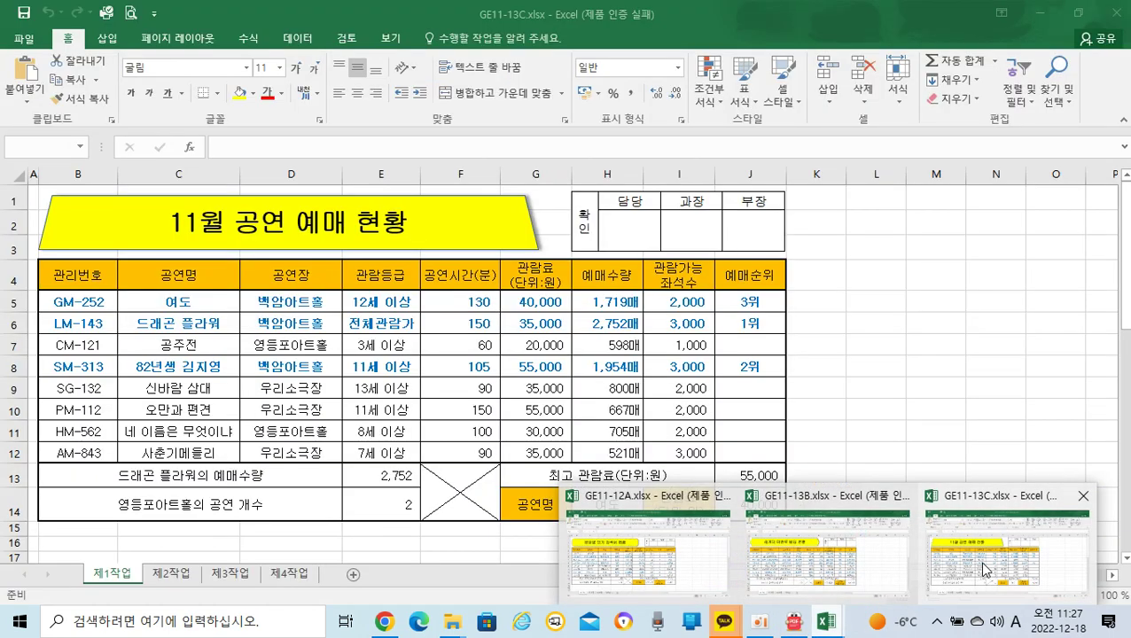
{"action": "left_click", "coordinate": [984, 568]}
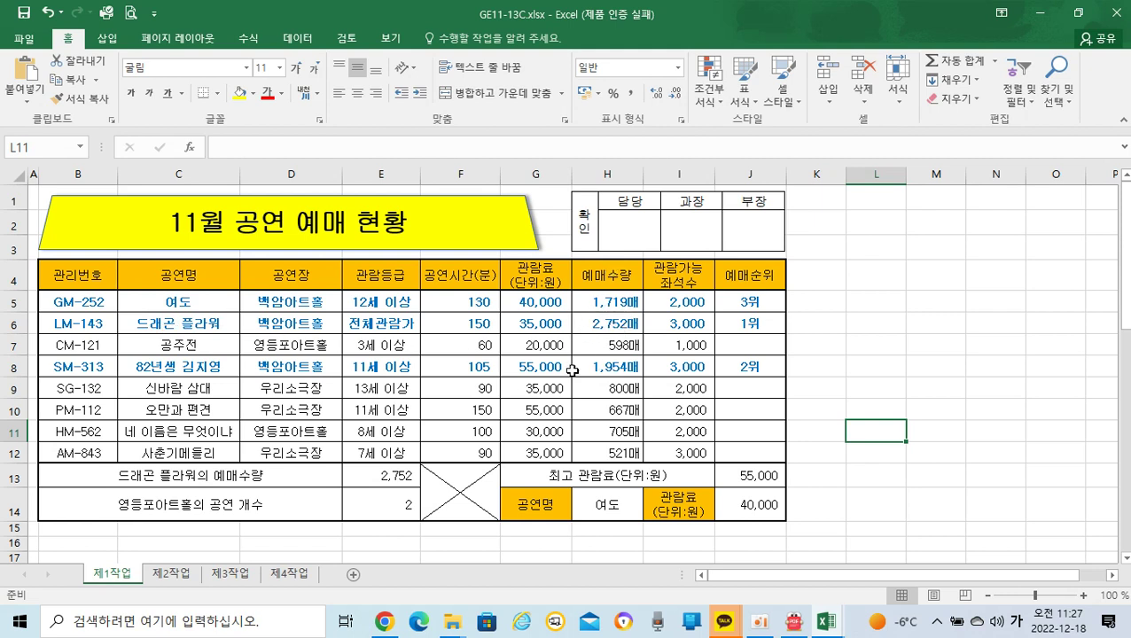
{"action": "left_click", "coordinate": [379, 479]}
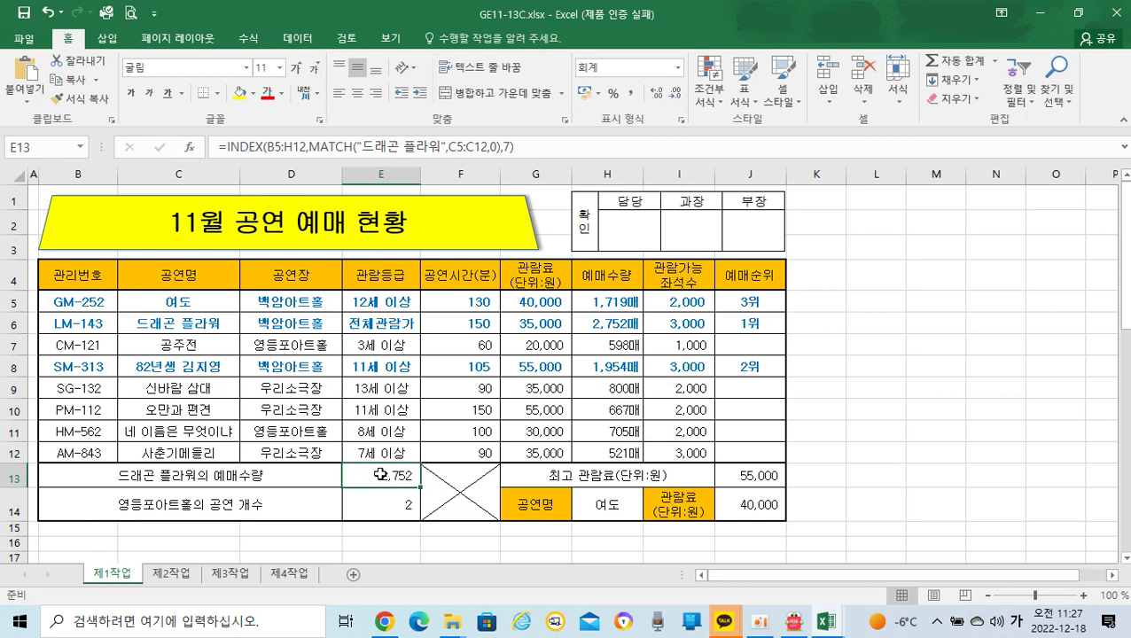
{"action": "key", "text": "Delete"}
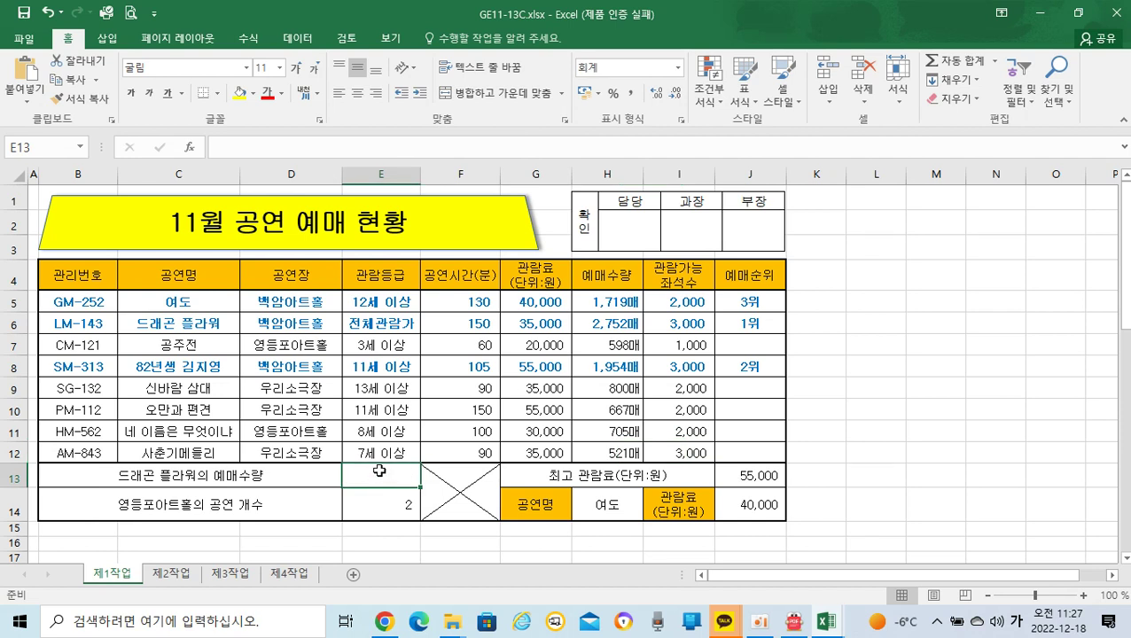
Step: Insert a MATCH function in E13 from the 찾기/참조 영역 category
{"action": "left_click", "coordinate": [189, 148]}
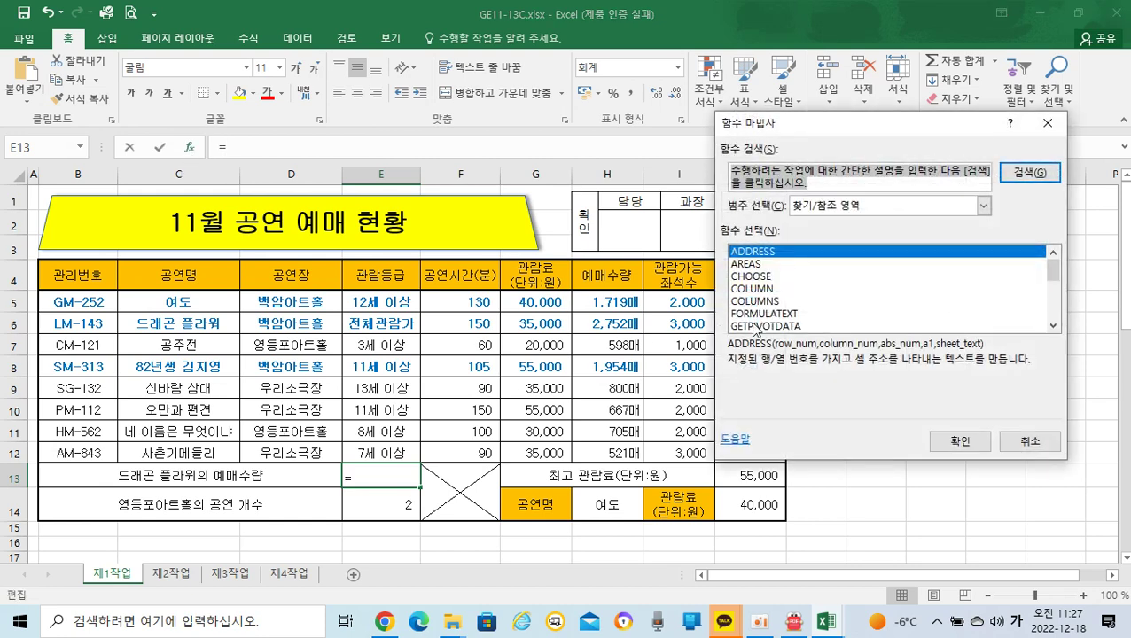
{"action": "scroll", "coordinate": [781, 302], "scroll_direction": "down", "scroll_amount": 2}
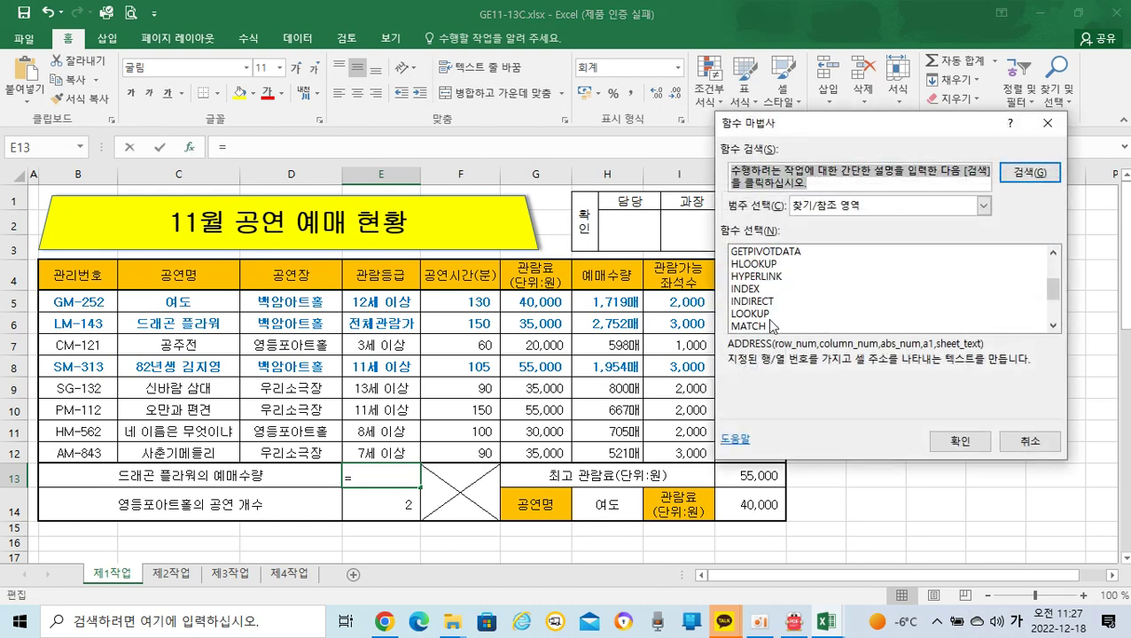
{"action": "left_click", "coordinate": [770, 327]}
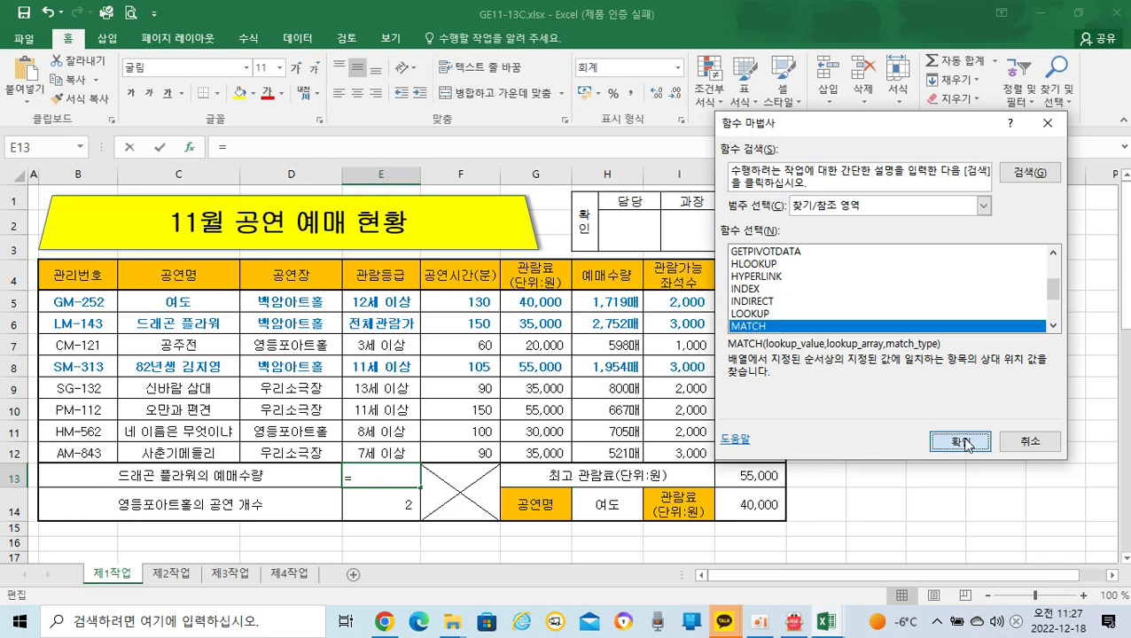
{"action": "left_click", "coordinate": [960, 442]}
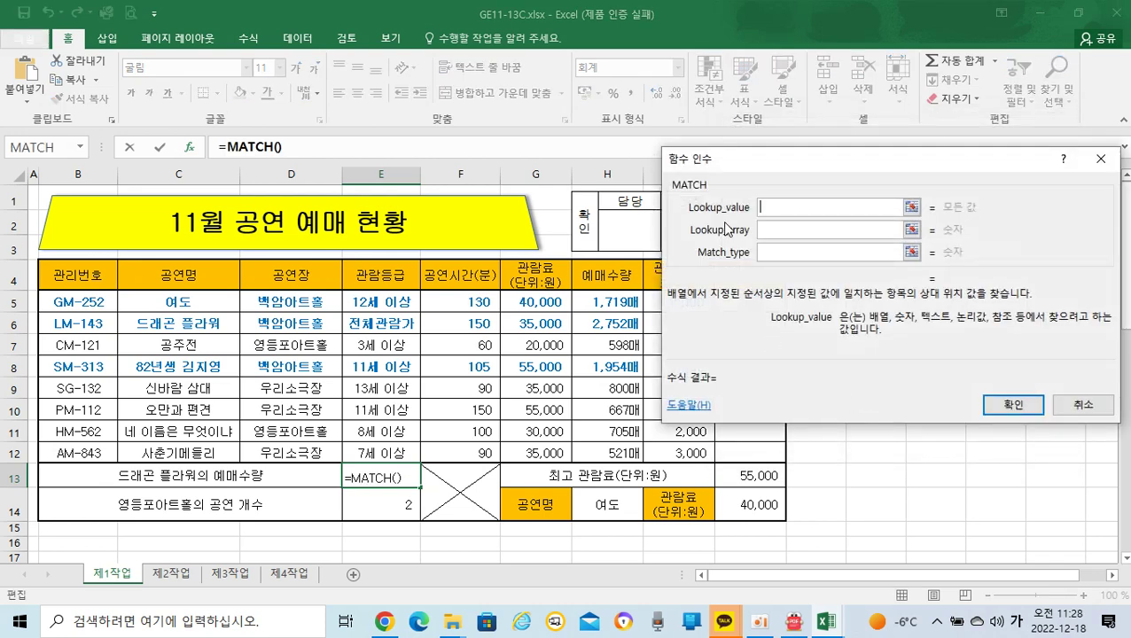
Step: Complete the MATCH function in E13 with lookup value C6, lookup array C5:C12 and match type 0
{"action": "left_click", "coordinate": [178, 324]}
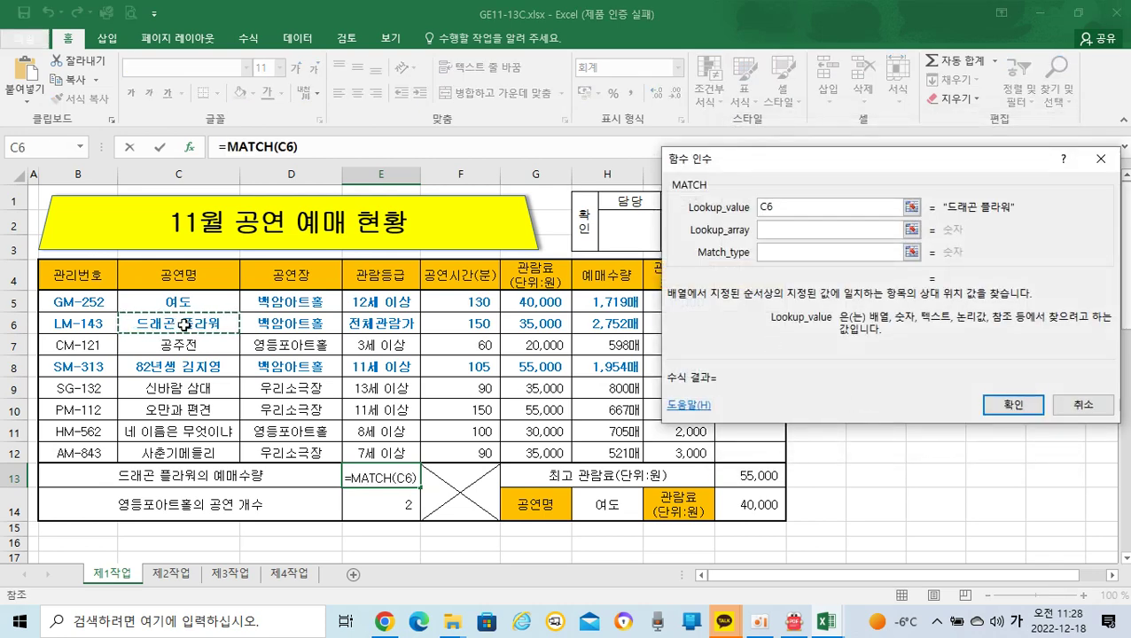
{"action": "left_click", "coordinate": [768, 230]}
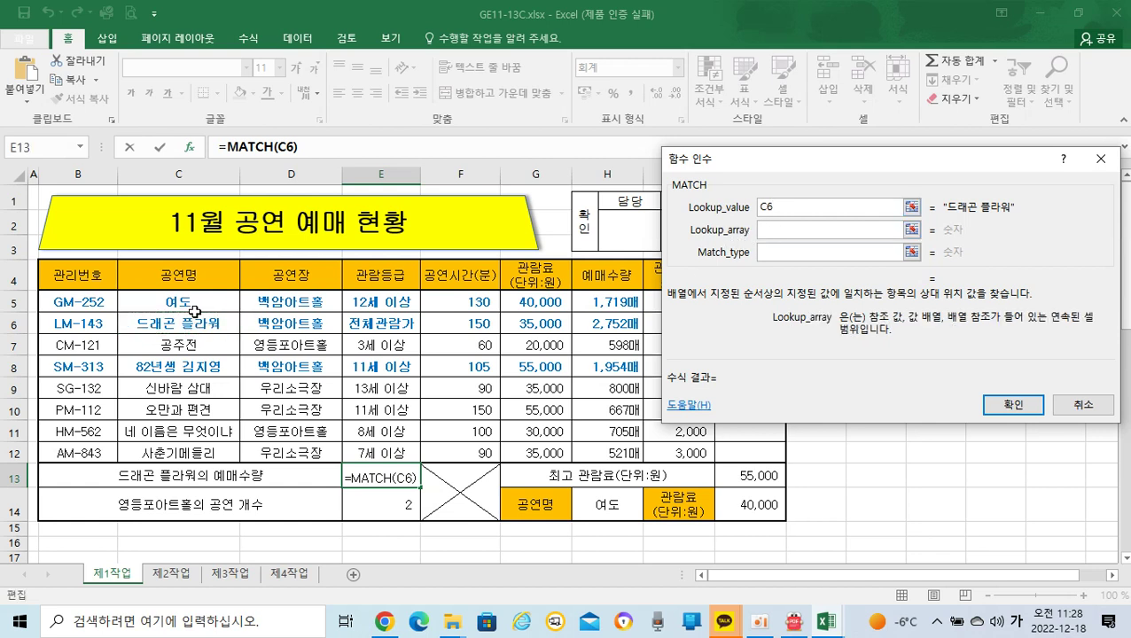
{"action": "left_click_drag", "start_coordinate": [188, 302], "coordinate": [182, 452]}
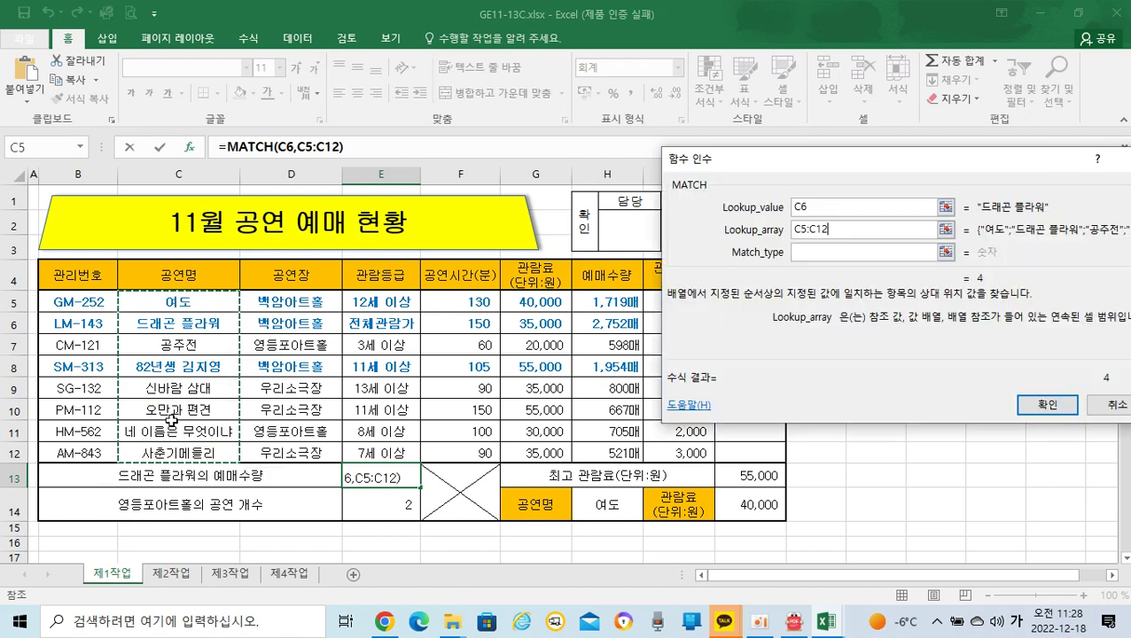
{"action": "left_click", "coordinate": [812, 251]}
{"action": "type", "text": "0"}
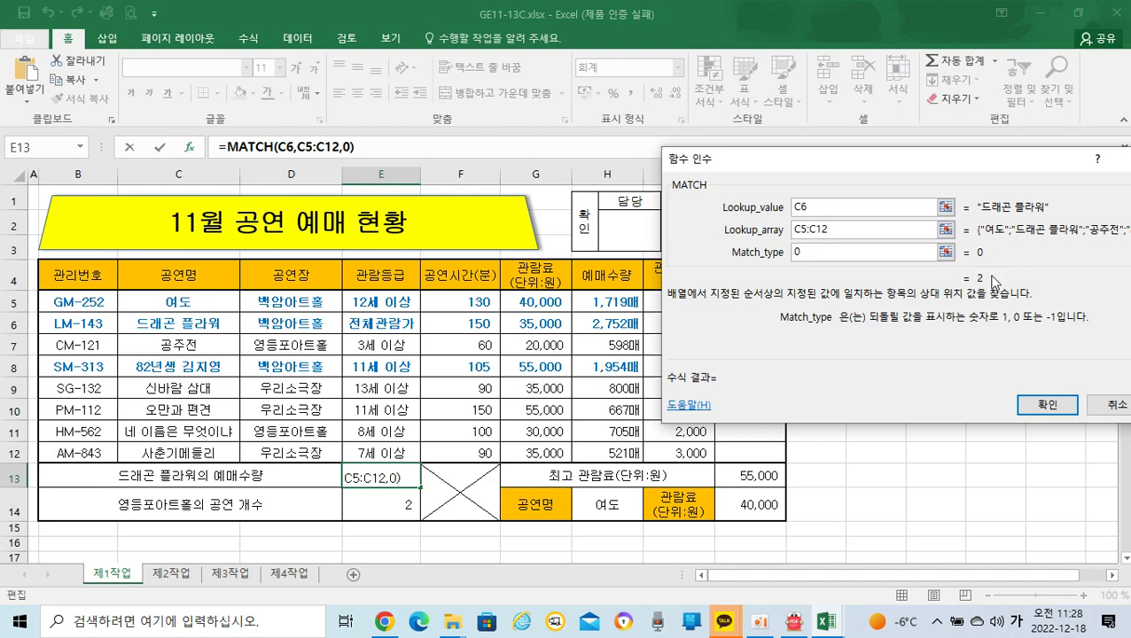
{"action": "left_click", "coordinate": [1047, 405]}
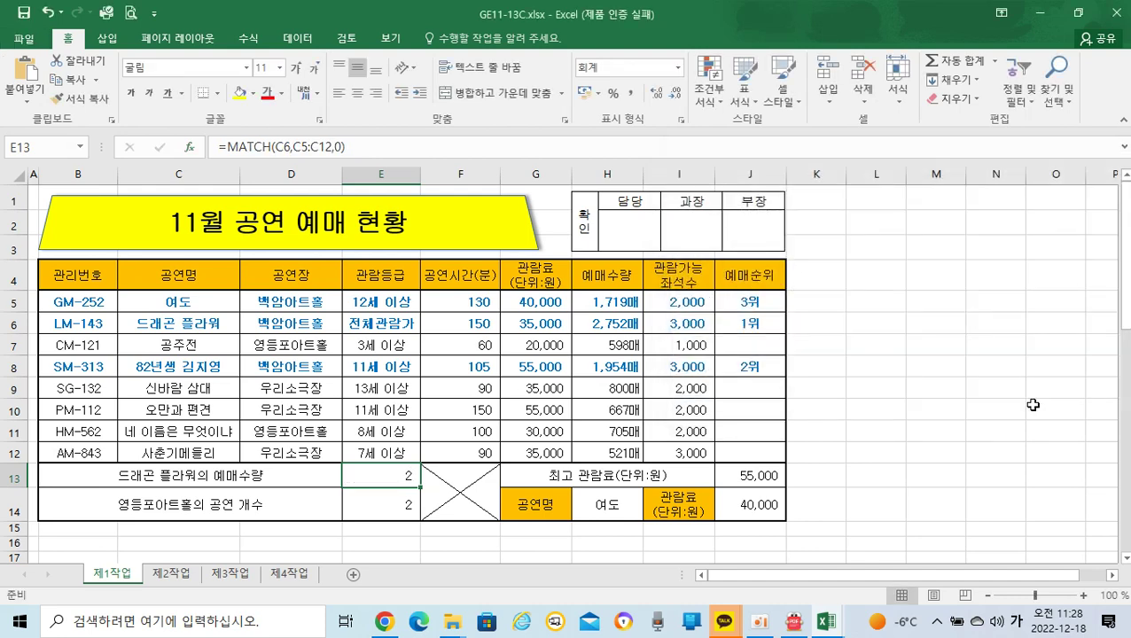
Step: Cut the MATCH expression out of E13's formula and insert an INDEX function there using the array,row_num,column_num argument form
{"action": "left_click_drag", "start_coordinate": [228, 148], "coordinate": [387, 139]}
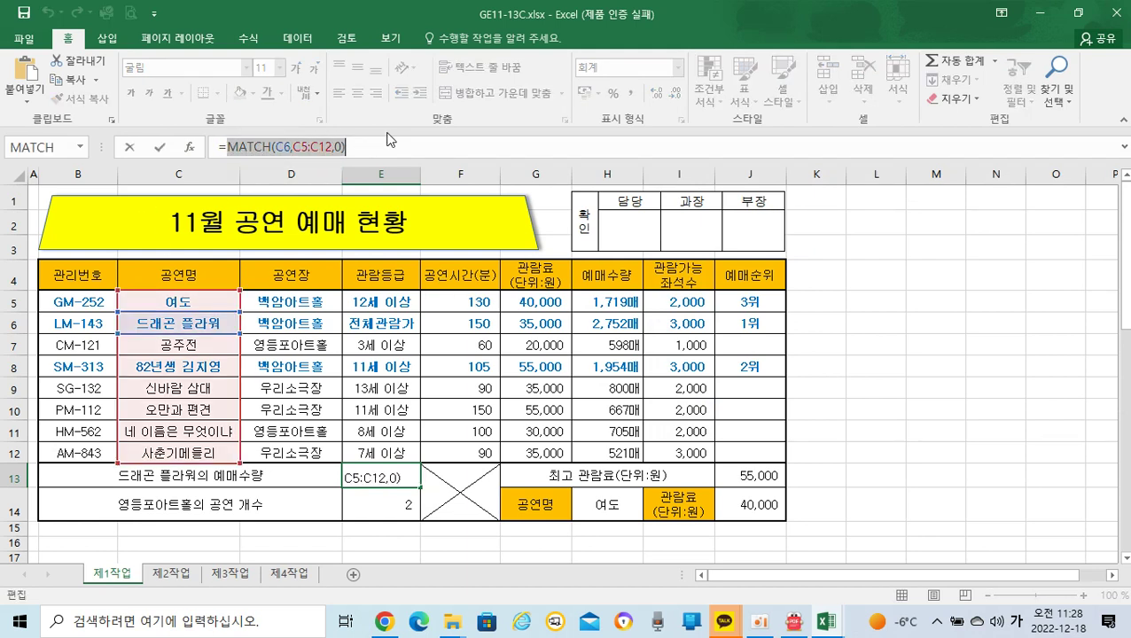
{"action": "key", "text": "ctrl+x"}
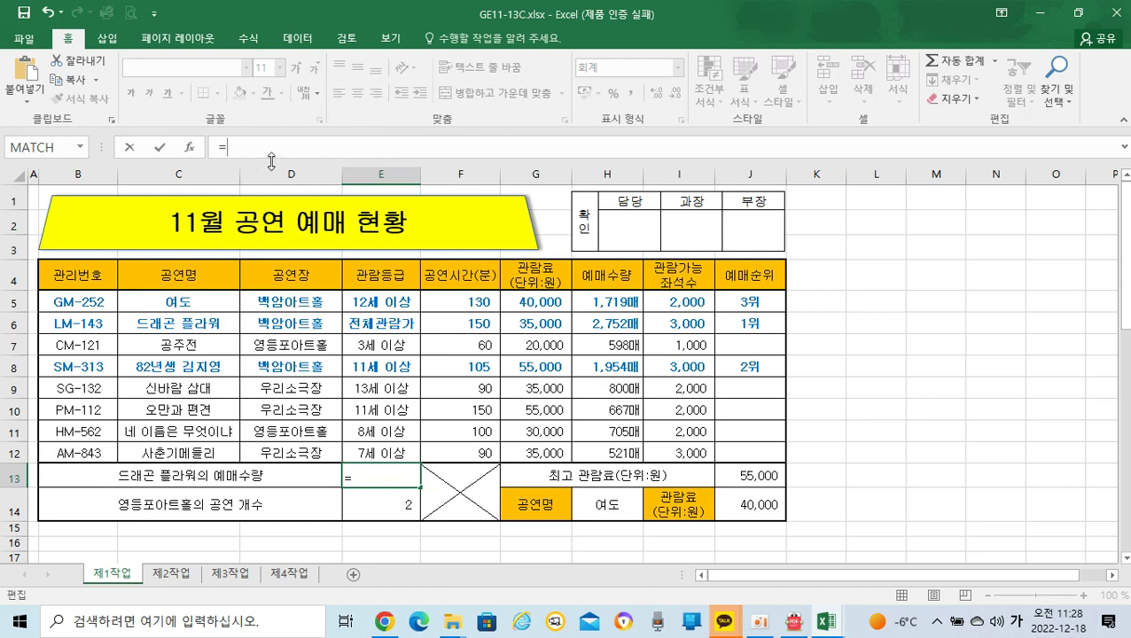
{"action": "left_click", "coordinate": [189, 147]}
{"action": "scroll", "coordinate": [838, 256], "scroll_direction": "down", "scroll_amount": 1}
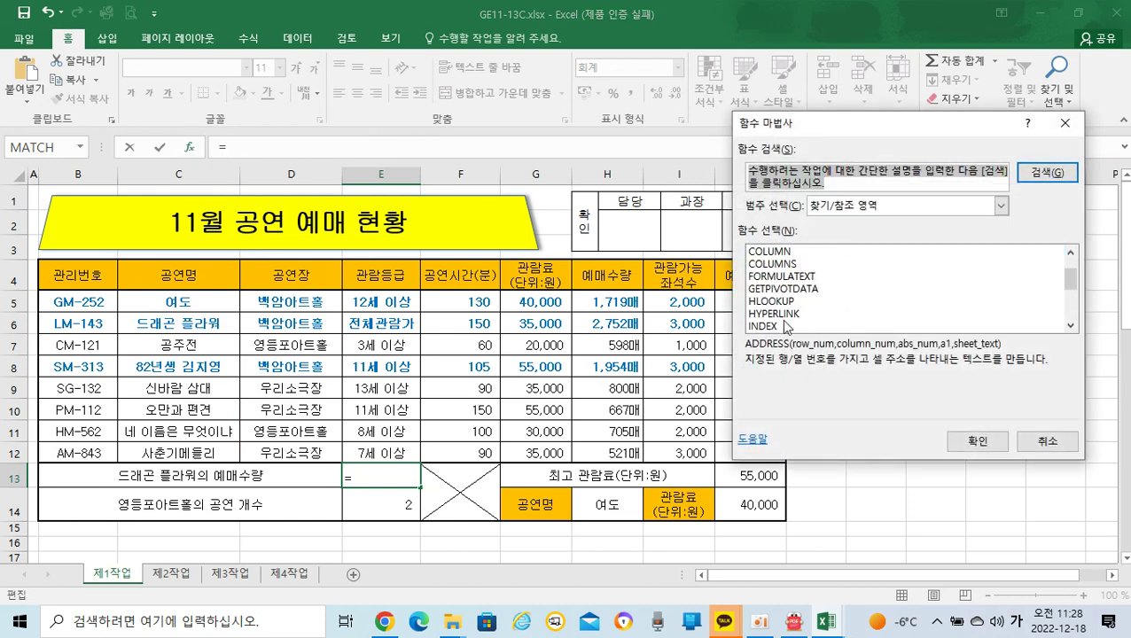
{"action": "left_click", "coordinate": [778, 327]}
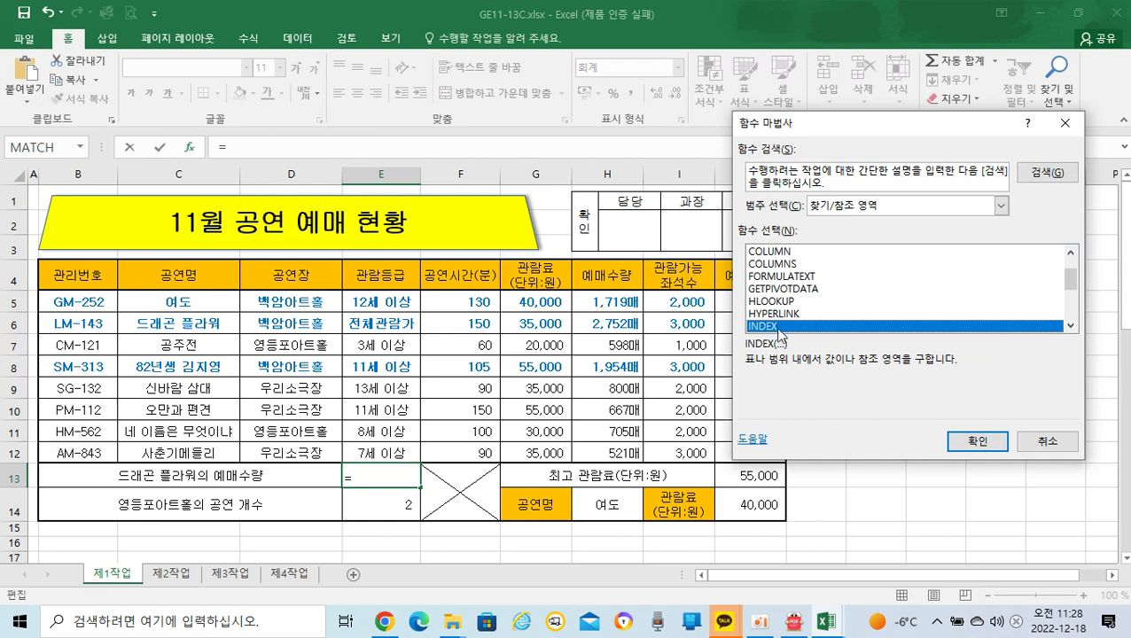
{"action": "left_click", "coordinate": [967, 446]}
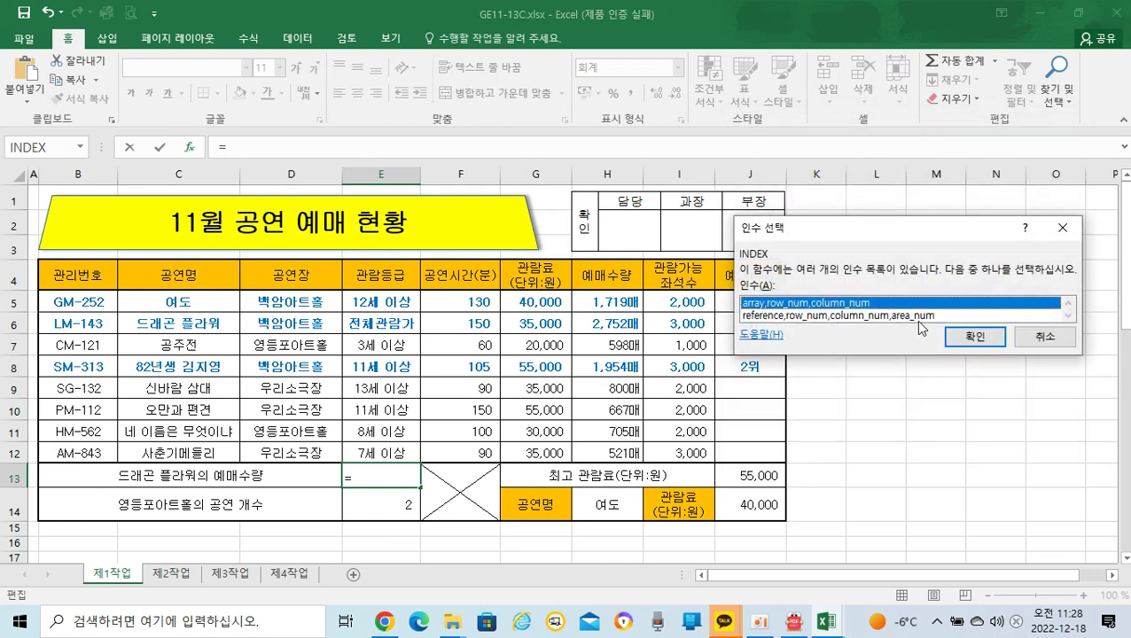
{"action": "left_click", "coordinate": [974, 338]}
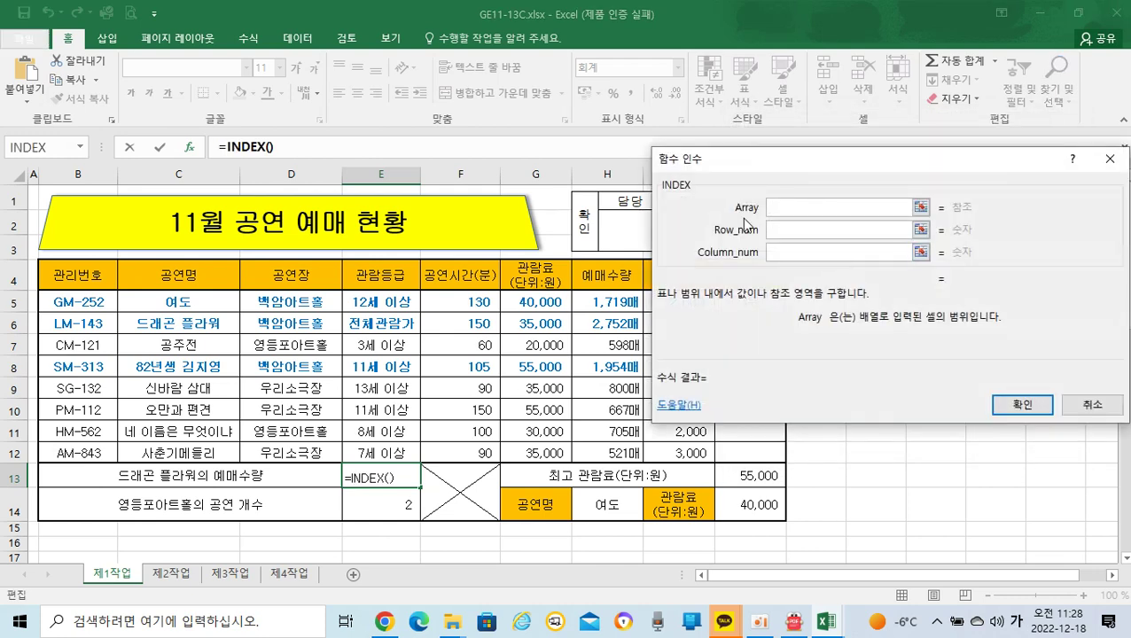
Step: Complete the INDEX function in E13 with array B5:H12, the cut MATCH expression as row number and column number 7
{"action": "left_click_drag", "start_coordinate": [93, 299], "coordinate": [583, 438]}
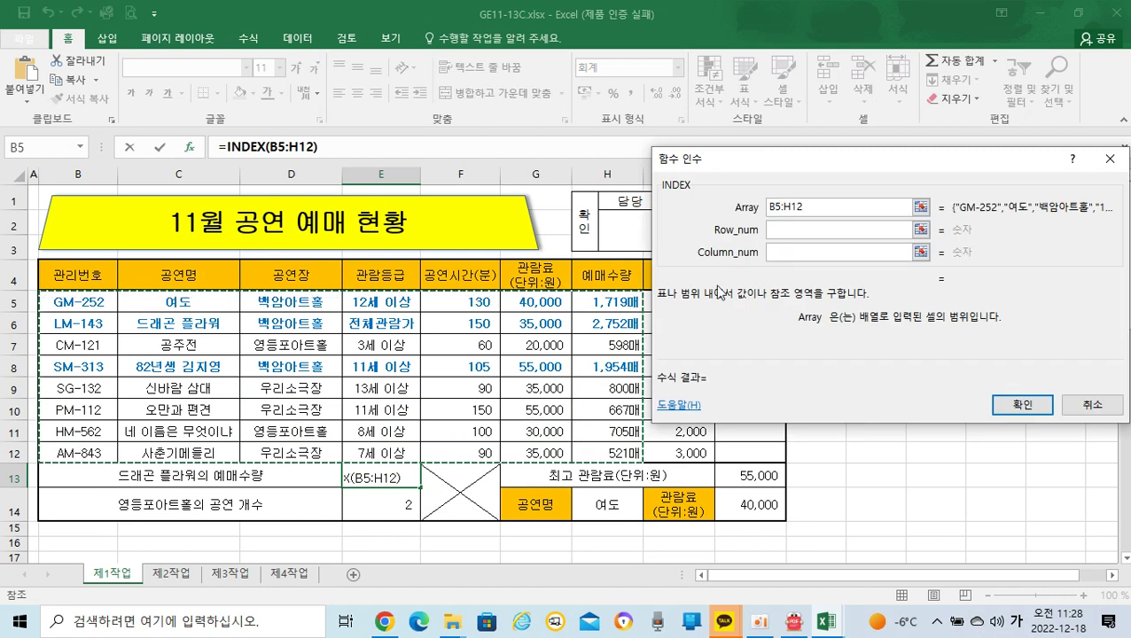
{"action": "left_click", "coordinate": [784, 232]}
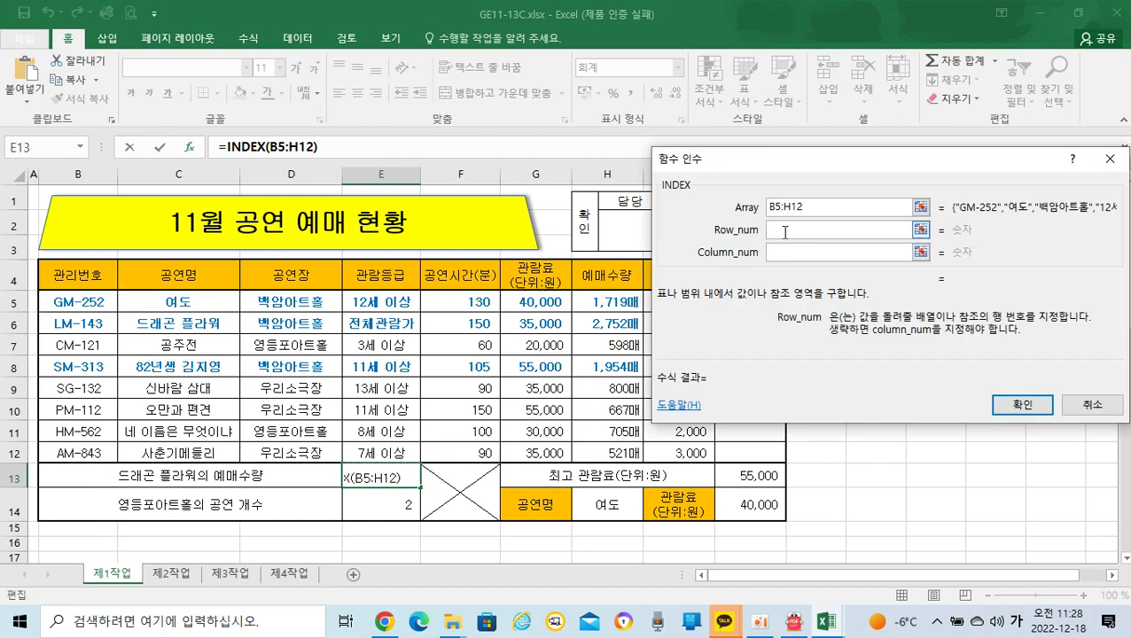
{"action": "key", "text": "ctrl+v"}
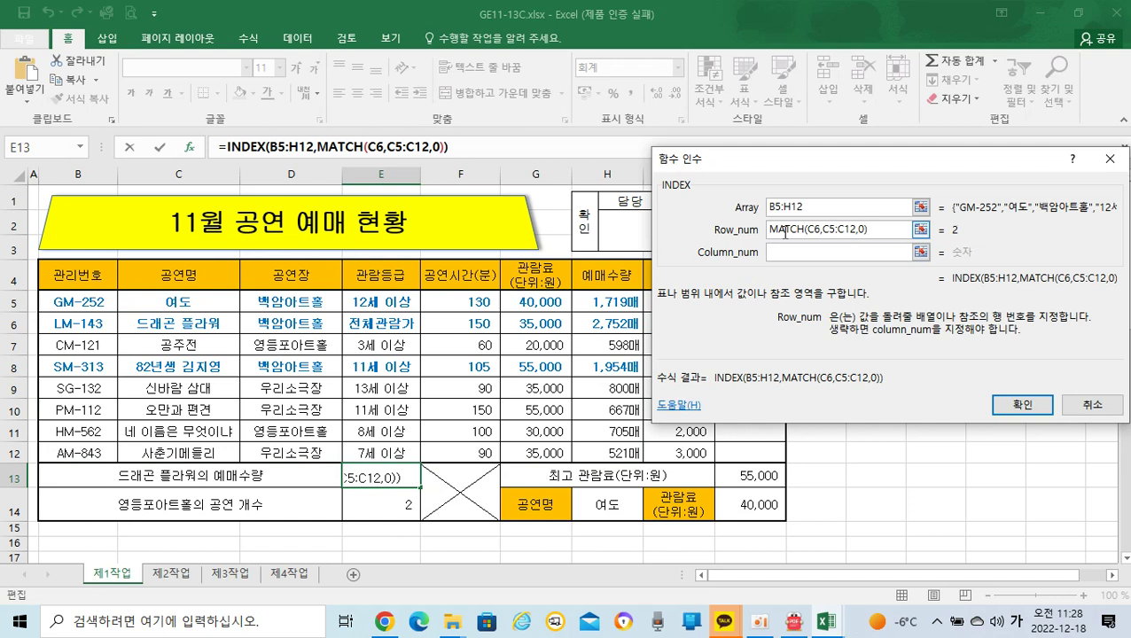
{"action": "left_click", "coordinate": [780, 256]}
{"action": "left_click", "coordinate": [780, 257]}
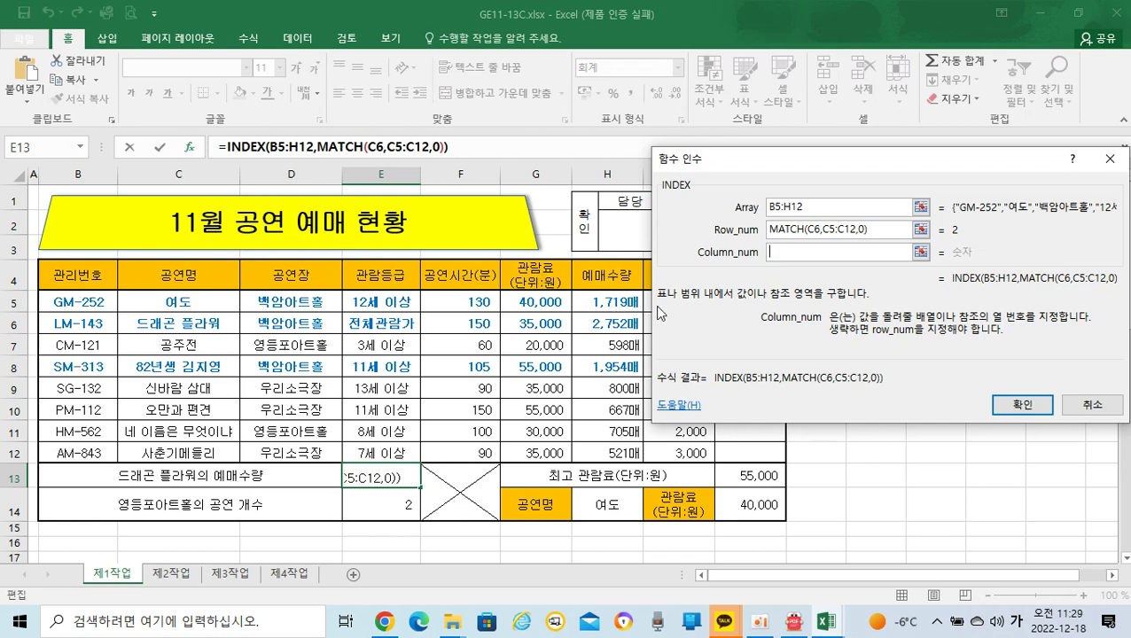
{"action": "type", "text": "7"}
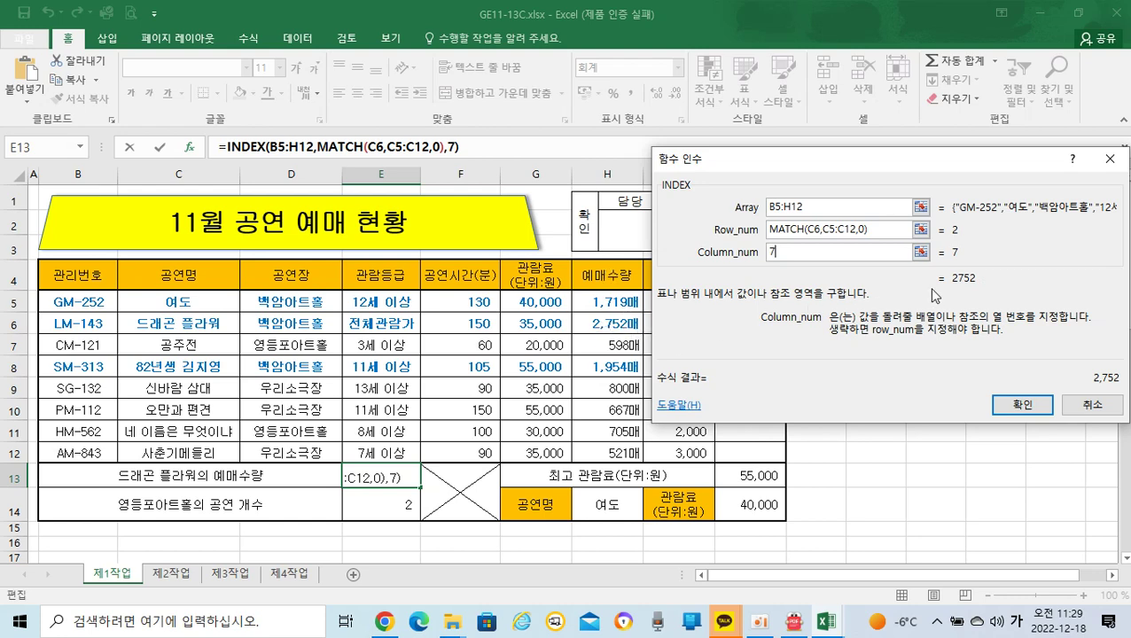
{"action": "left_click", "coordinate": [1019, 404]}
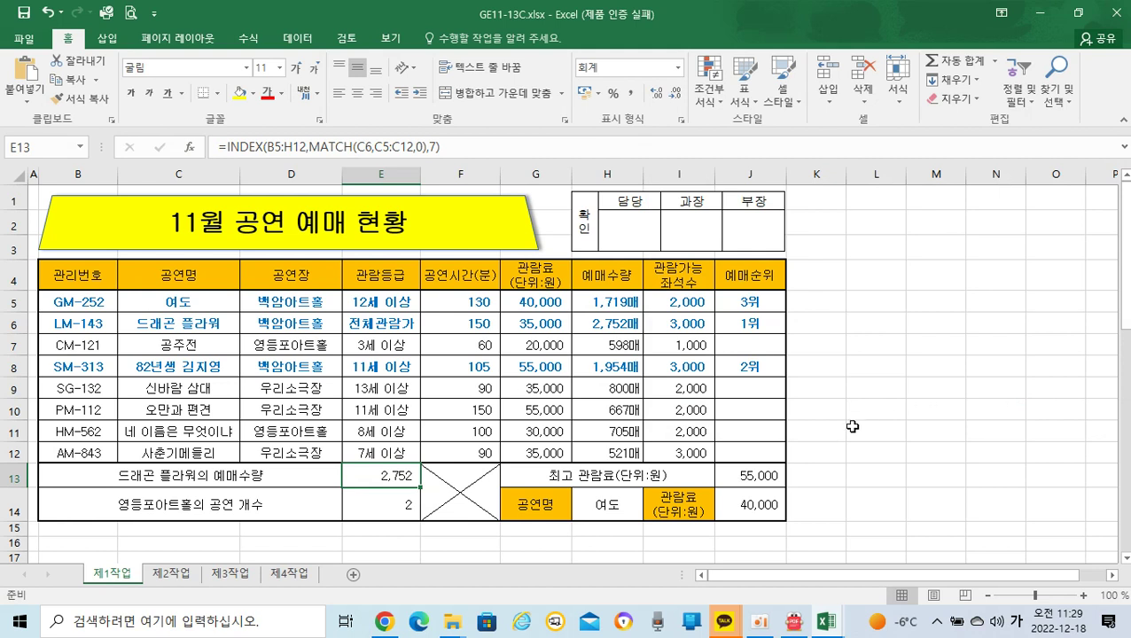